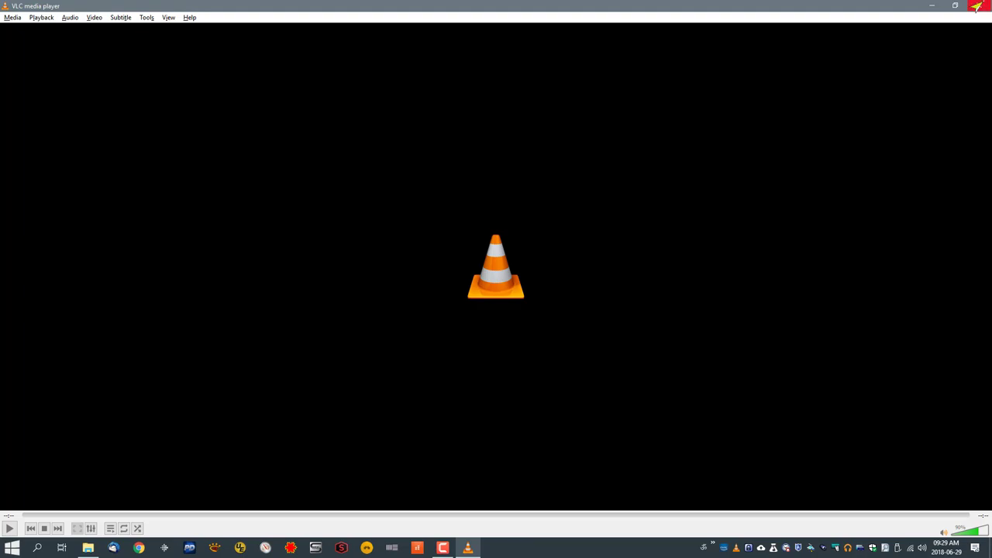
# Step: Close the media player and the instructional movies folder, and open the Arachnaut's Lair music page to review its track list
pyautogui.click(978, 8)
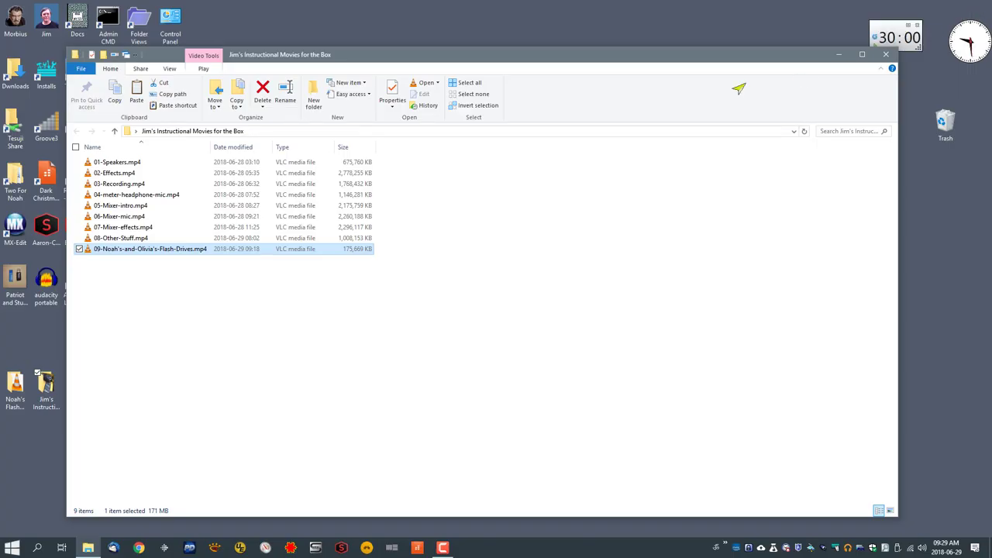
pyautogui.click(885, 56)
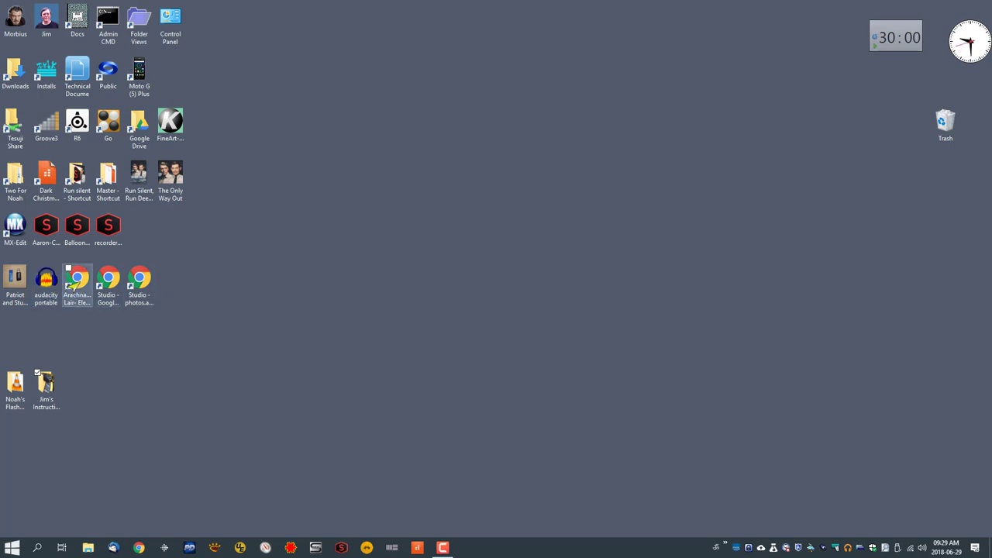
pyautogui.doubleClick(76, 288)
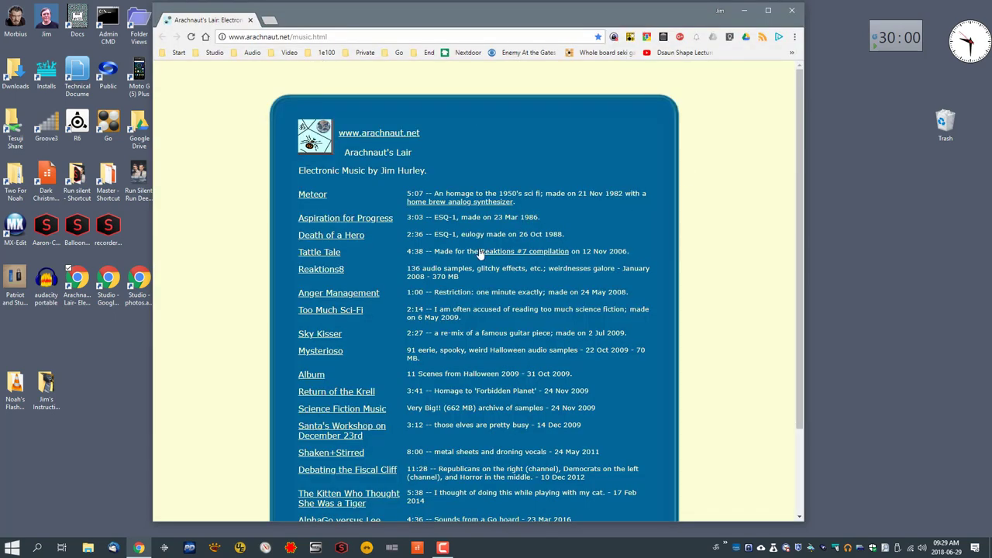
pyautogui.scroll(-3, 305, 277)
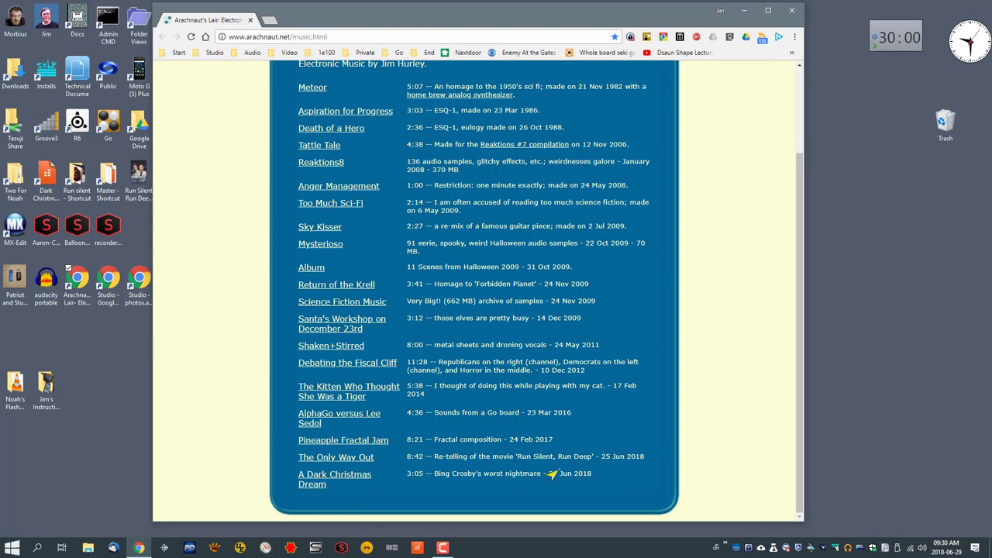
pyautogui.scroll(2, 364, 434)
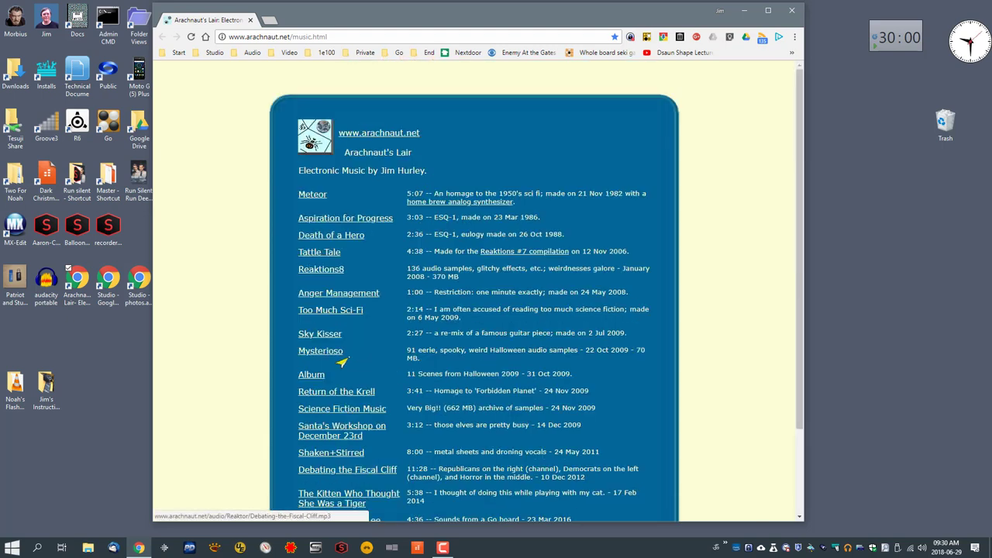
# Step: Open the studio gallery from the "home brew analog synthesizer" link and show the BuildingPAIA photo full screen in a maximized window
pyautogui.click(468, 204)
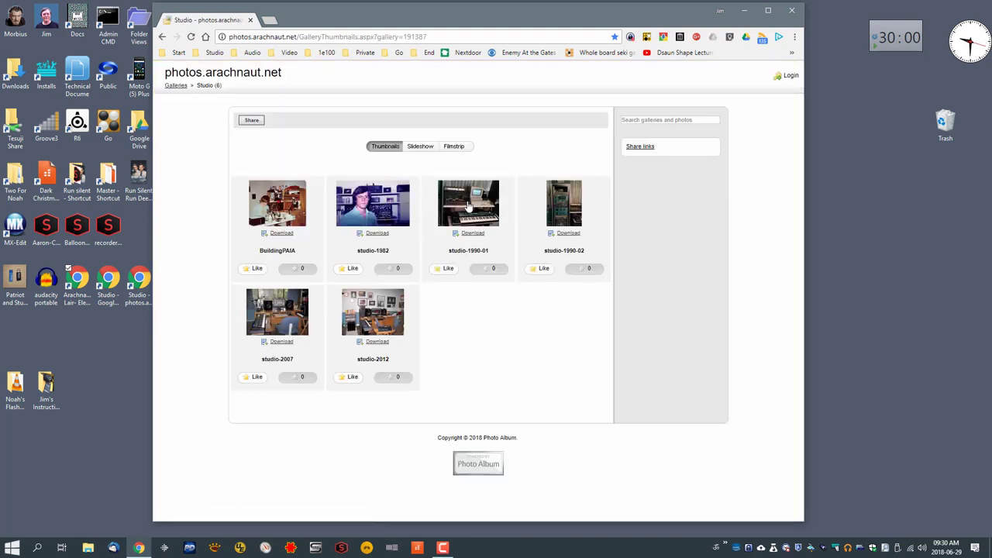
pyautogui.click(277, 216)
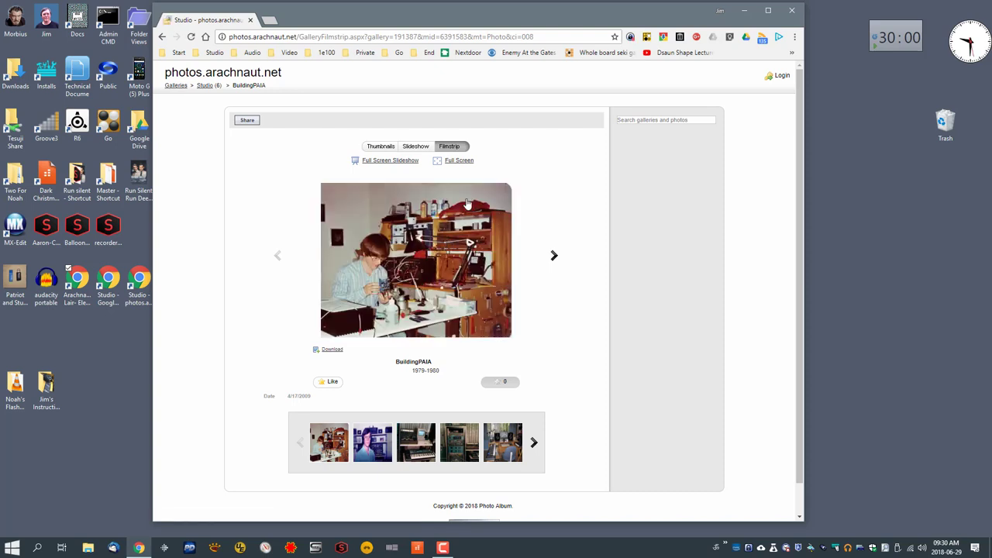
pyautogui.click(459, 161)
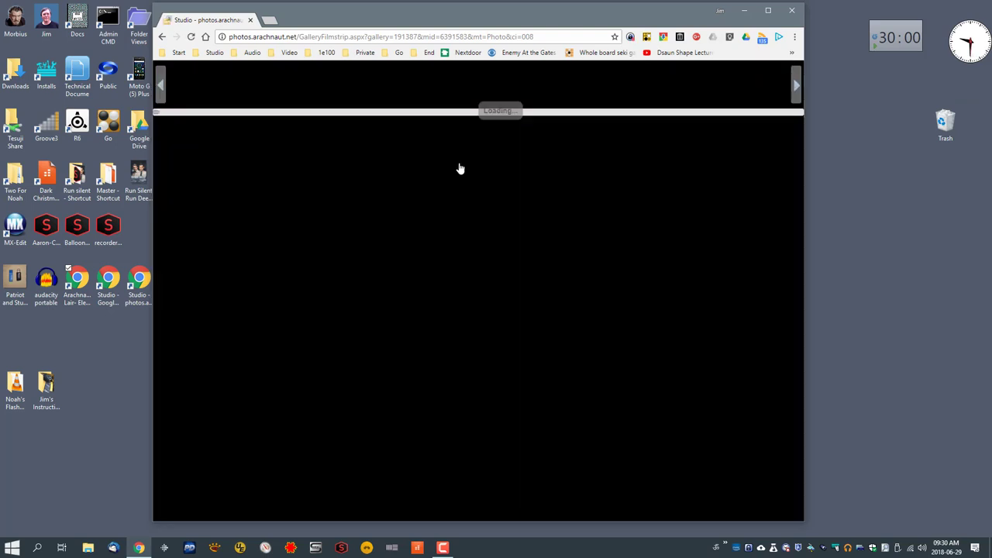
pyautogui.click(765, 11)
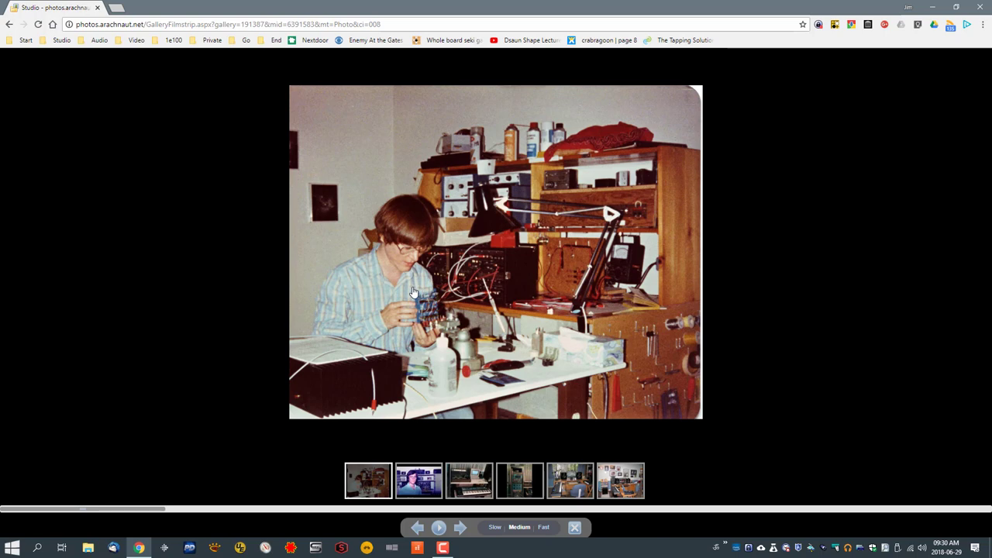
# Step: View the remaining gallery photos in order, from studio-1982 through both 1990 shots and studio-2007 to studio-2012, and close the browser
pyautogui.click(413, 483)
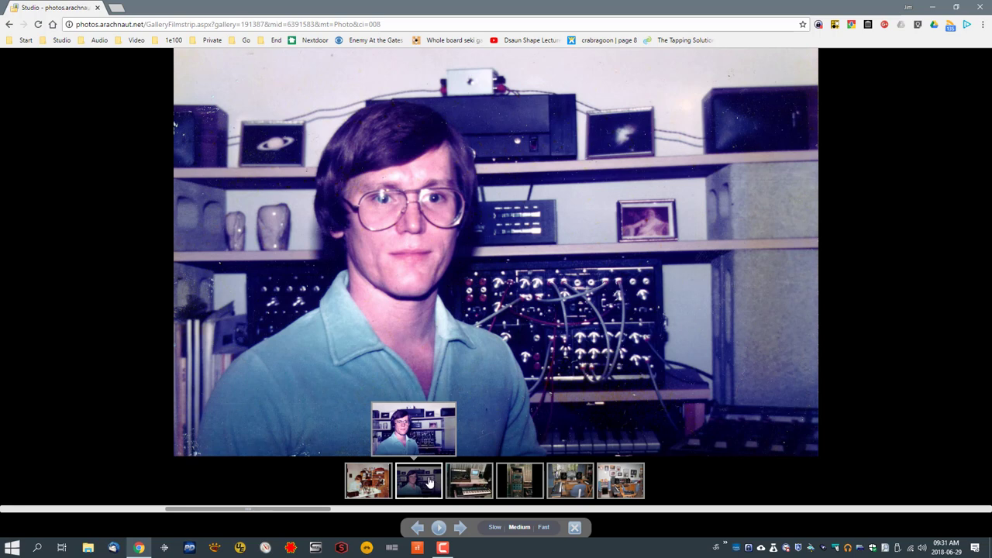
pyautogui.click(469, 484)
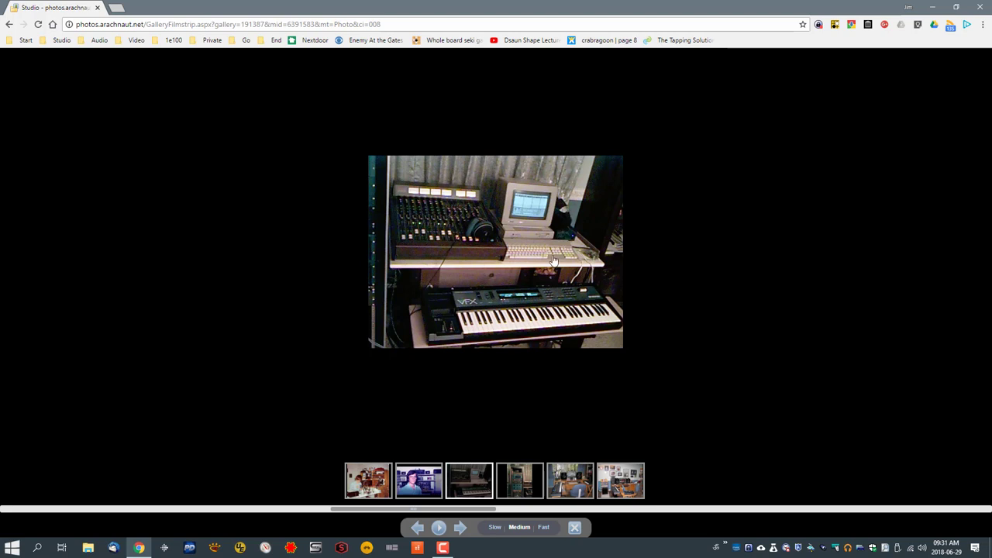
pyautogui.moveTo(518, 487)
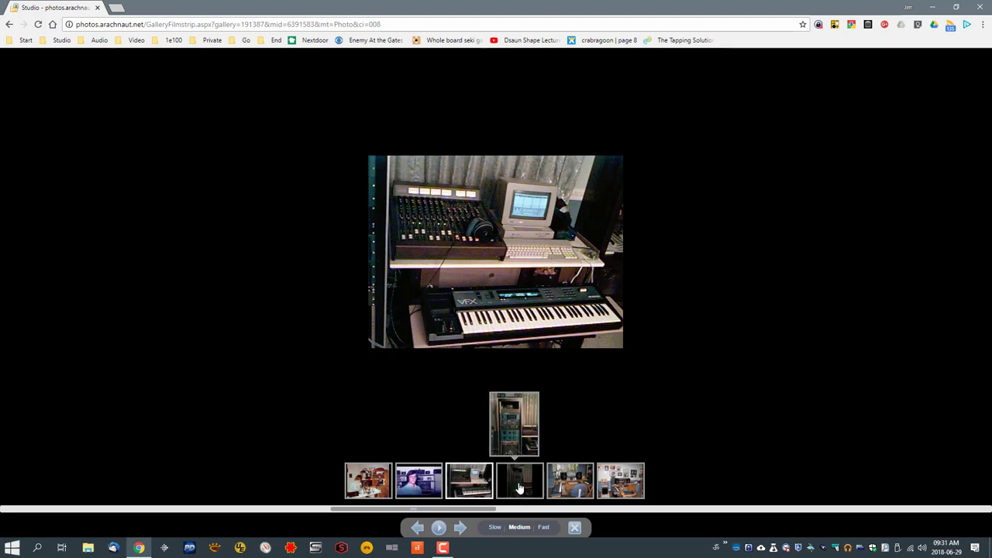
pyautogui.click(519, 486)
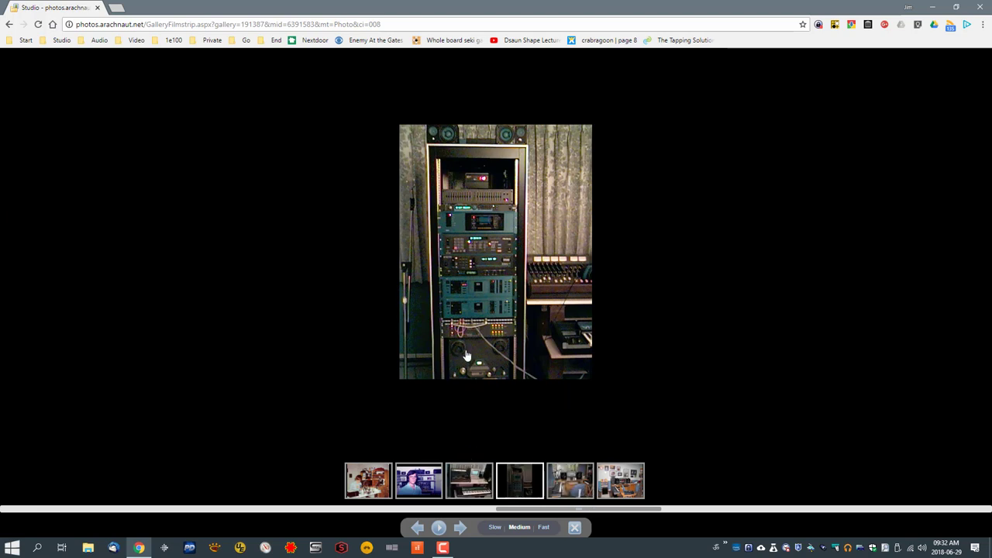
pyautogui.moveTo(568, 488)
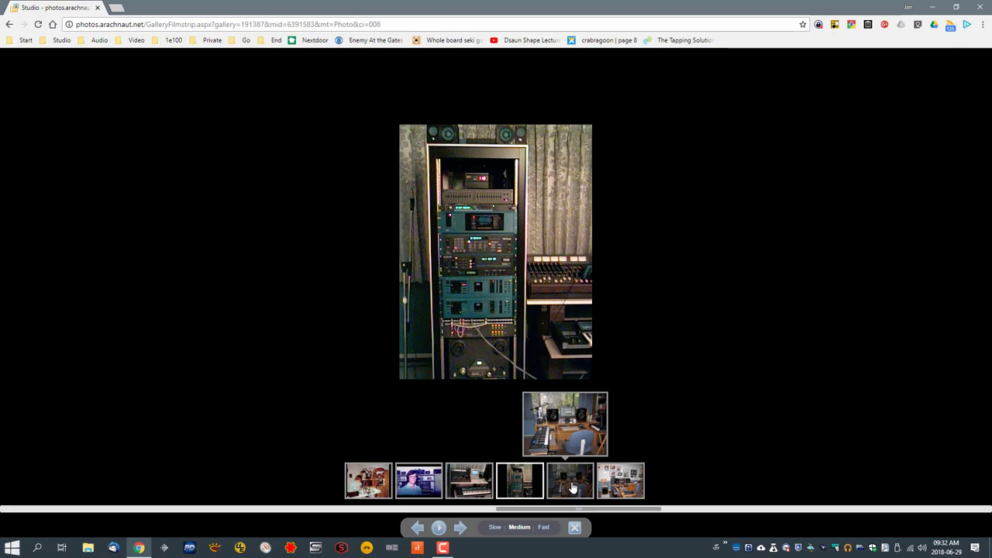
pyautogui.click(571, 486)
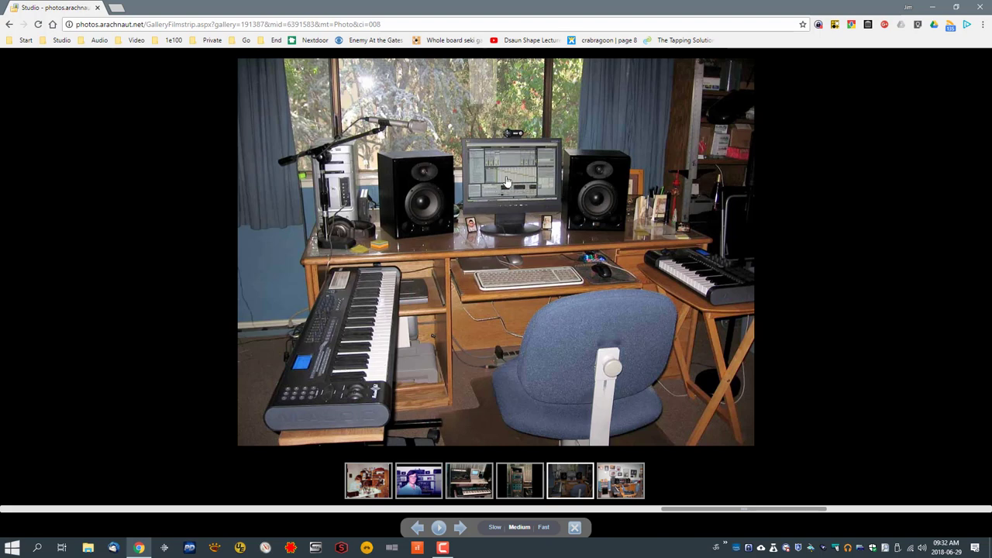
pyautogui.moveTo(574, 496)
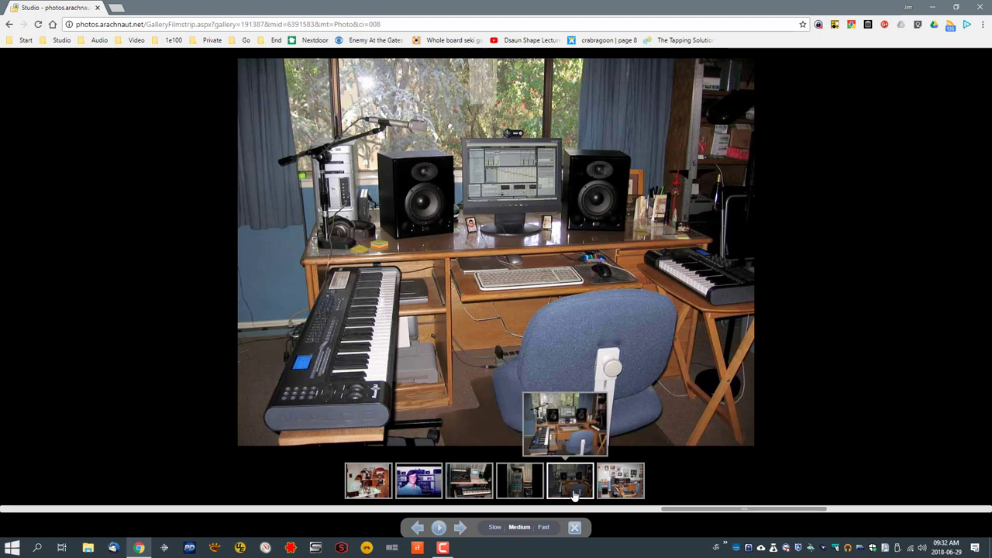
pyautogui.click(617, 493)
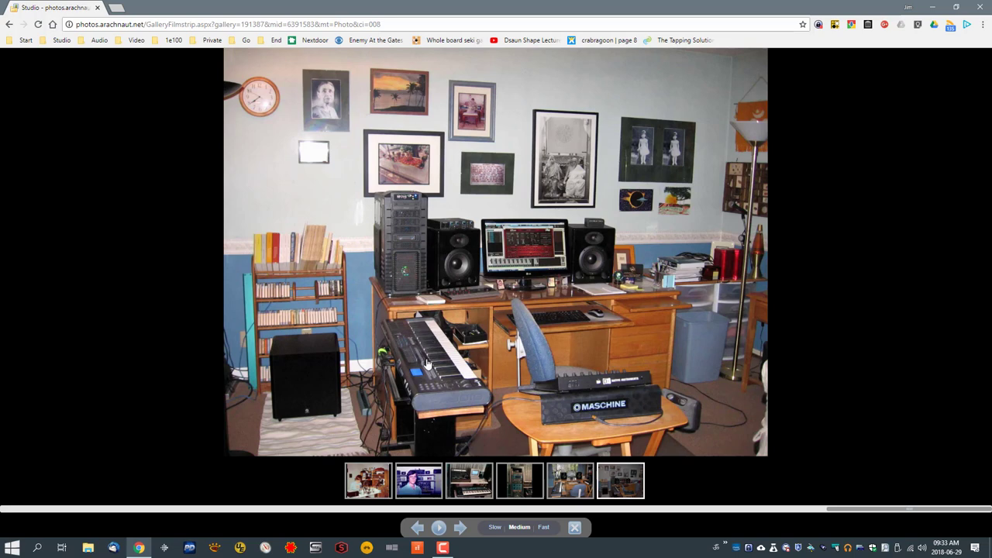
pyautogui.click(979, 7)
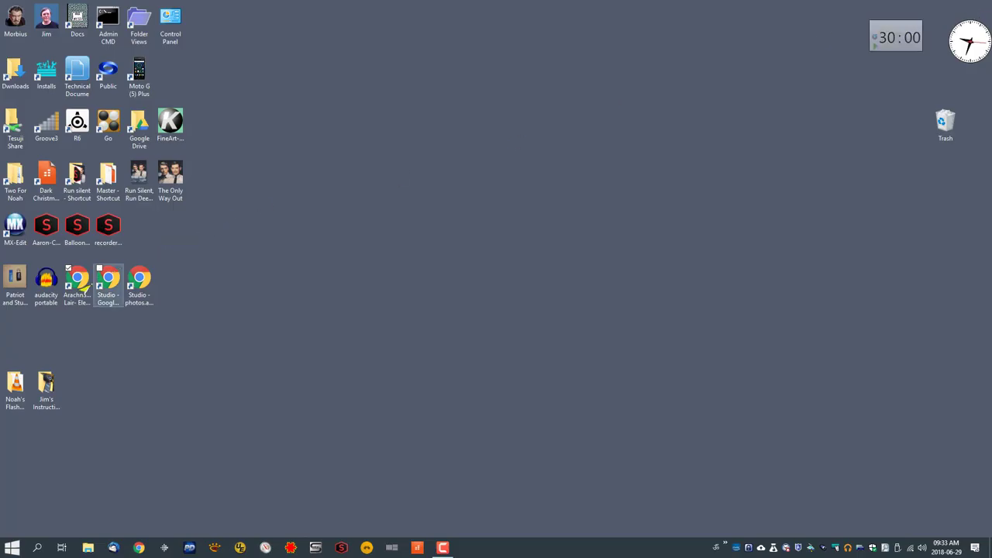
# Step: Open the Google Photos Studio album and view its photos from the 1984 synths shot through studio-1990-02.jpg
pyautogui.doubleClick(105, 280)
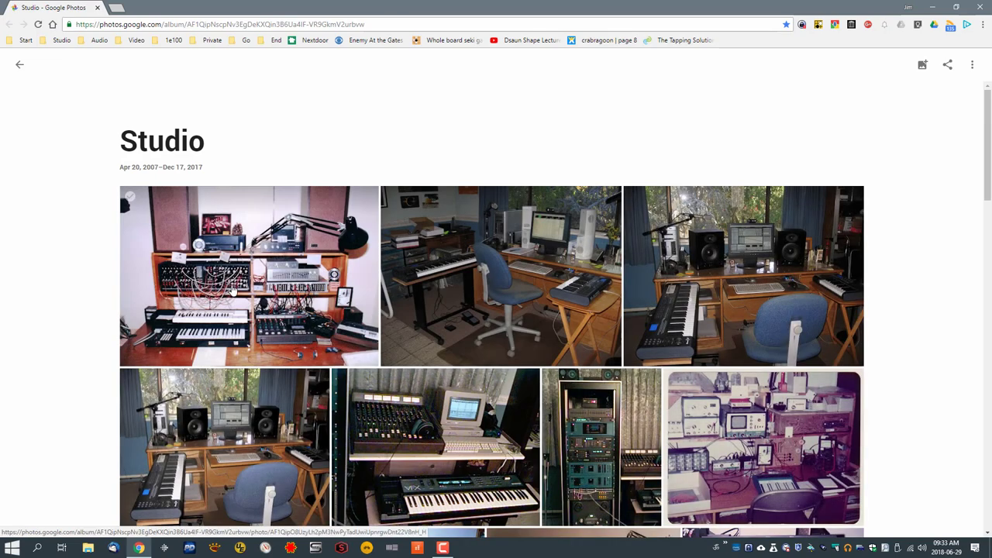
pyautogui.click(232, 288)
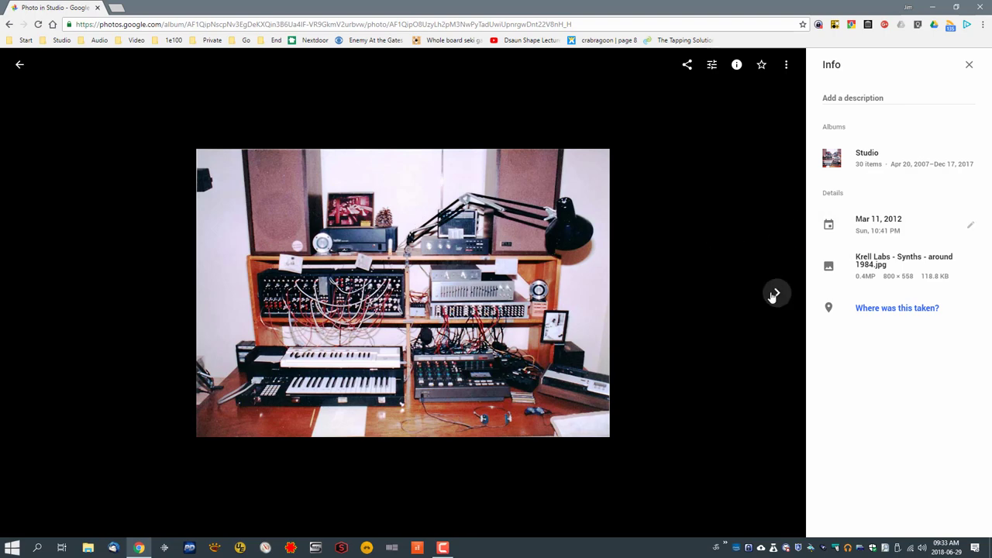
pyautogui.click(775, 294)
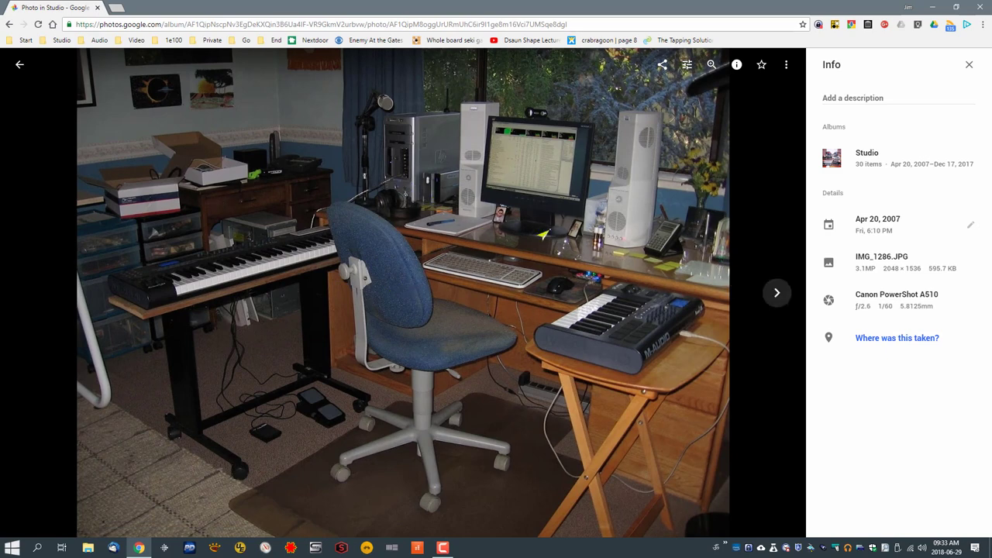
pyautogui.click(775, 295)
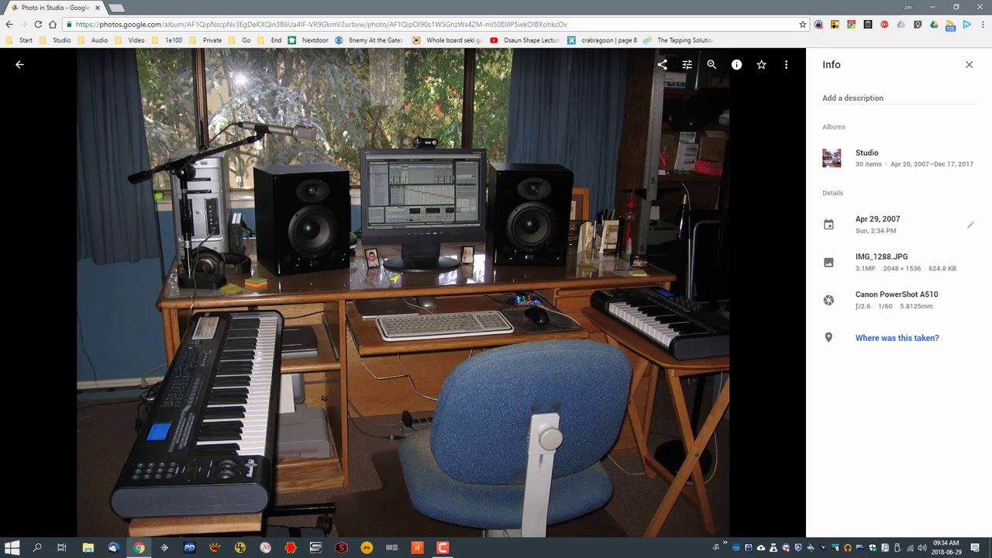
pyautogui.click(775, 293)
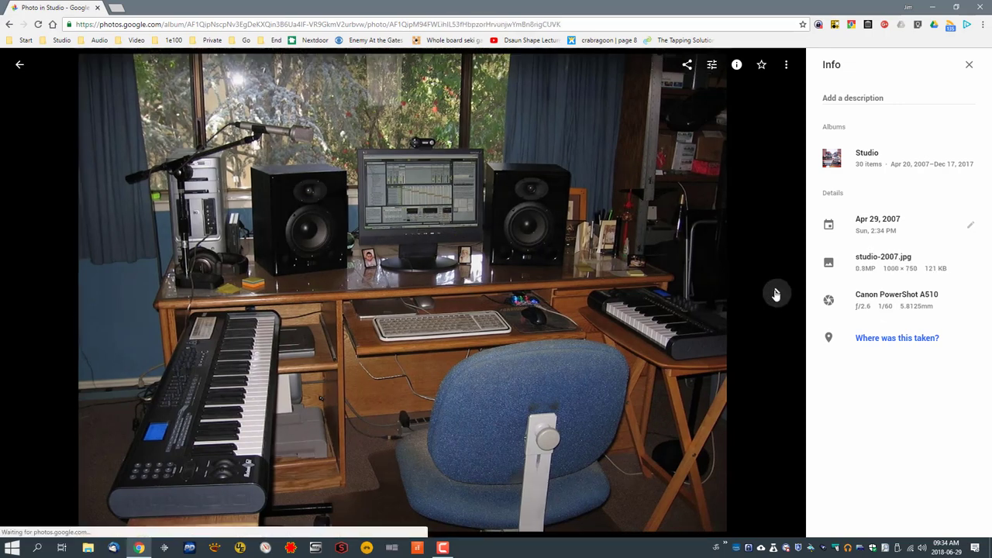
pyautogui.click(775, 294)
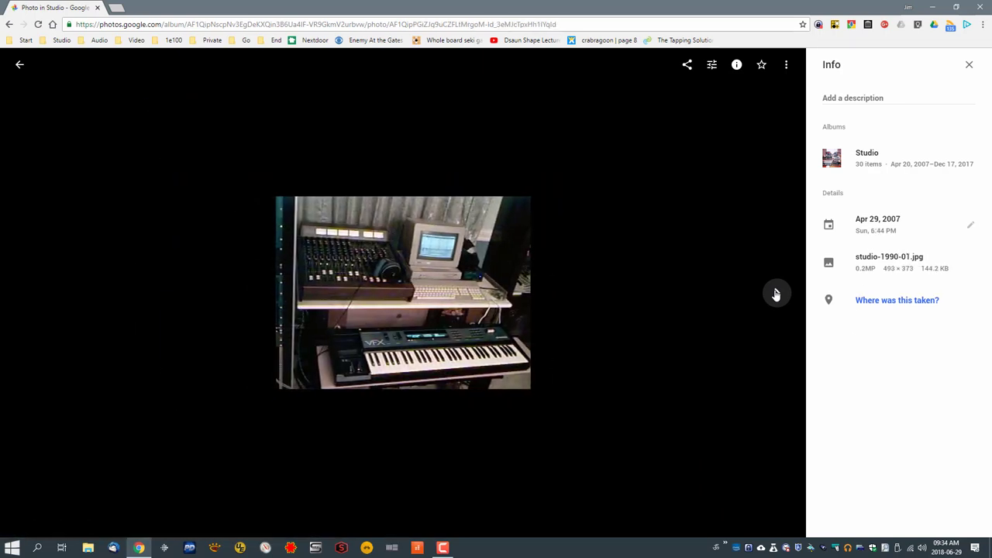
pyautogui.click(774, 293)
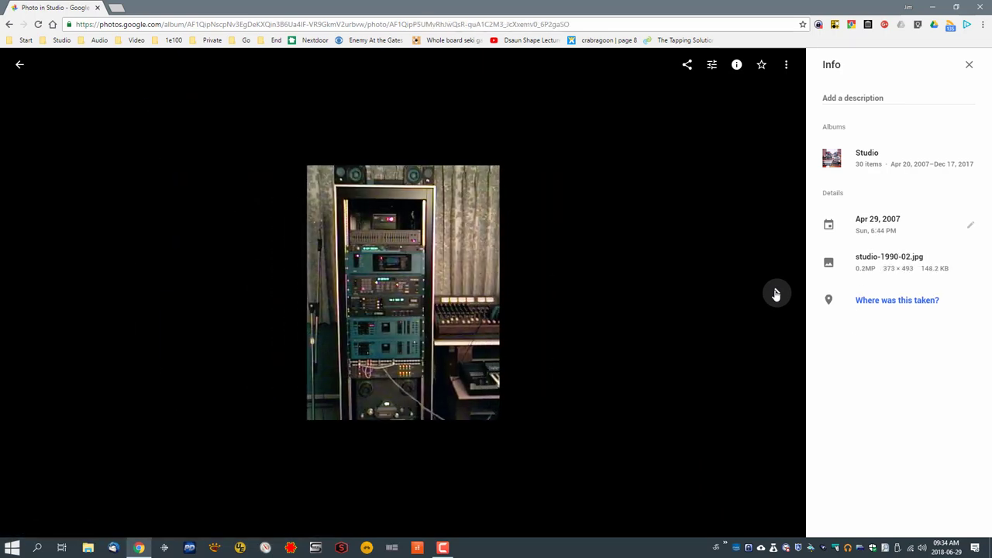
# Step: View the four Krell Labs photos: electronics around 1983, synths around 1983, synths around 1987, and electronics around 1981
pyautogui.click(775, 293)
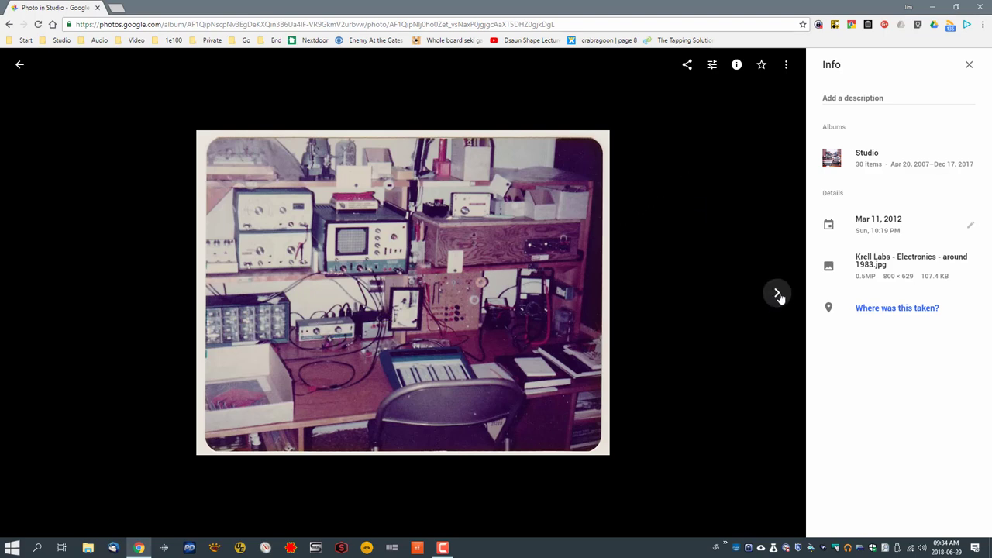
pyautogui.click(777, 295)
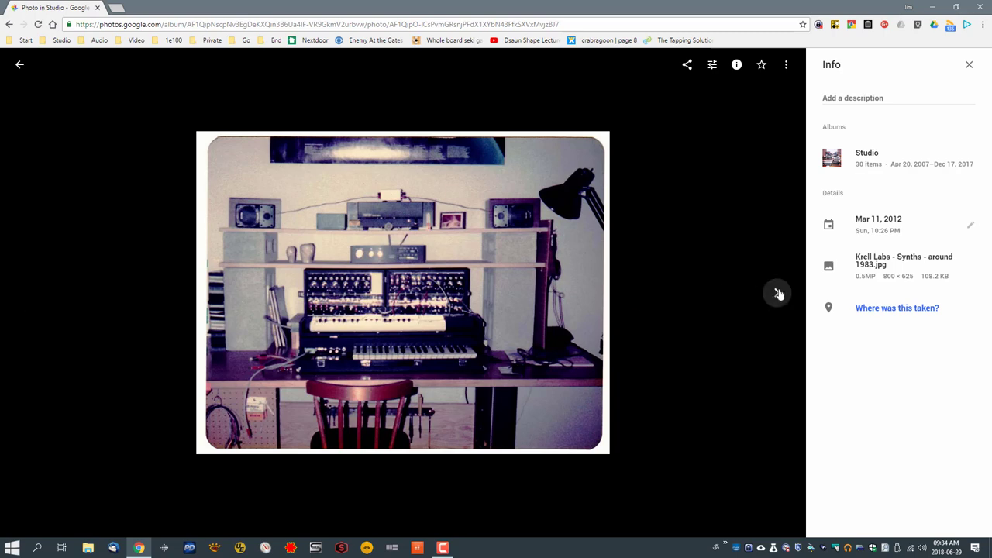
pyautogui.click(777, 295)
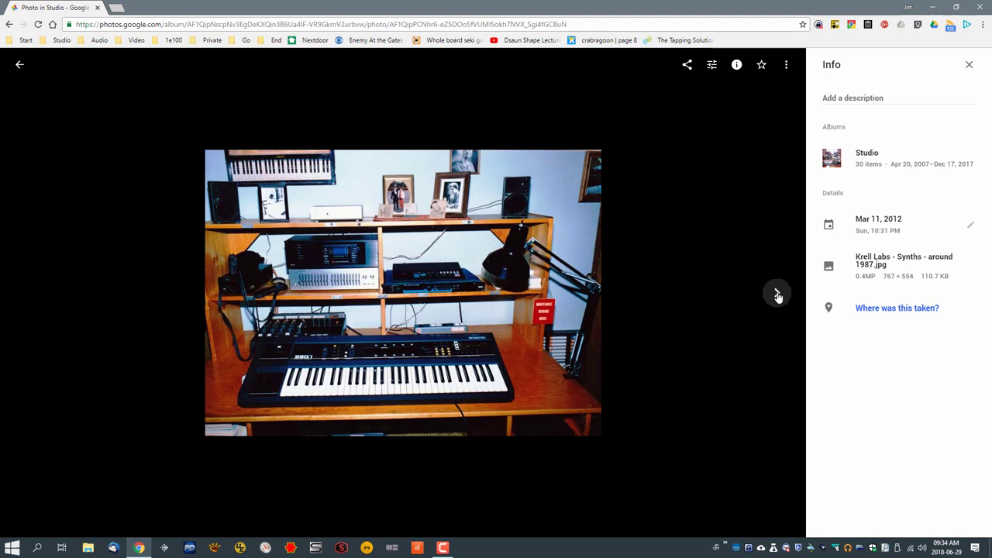
pyautogui.click(777, 296)
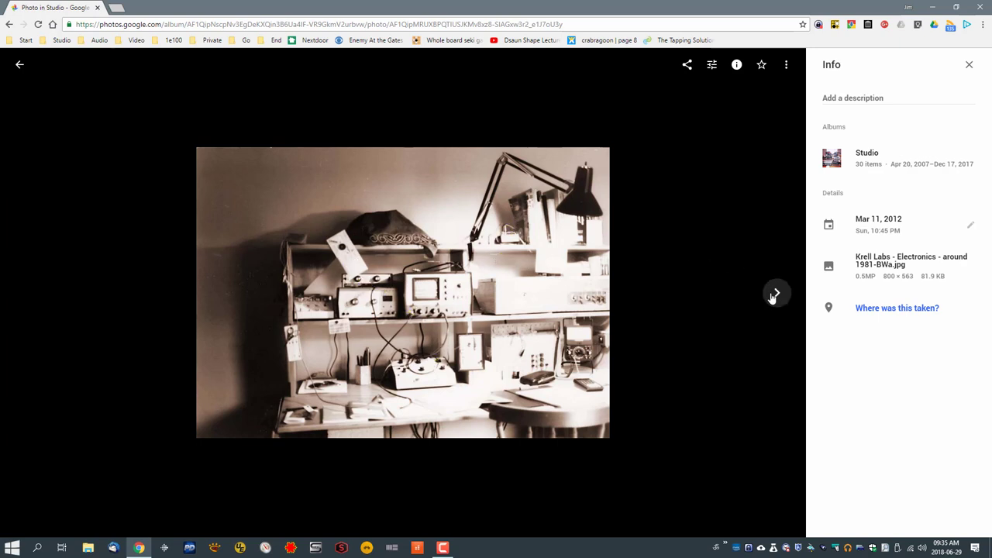
# Step: View the individual equipment photos in the Studio album in order, from PortaStudio.jpg and PCM-70.jpg through ESQ-1.jpg
pyautogui.click(776, 293)
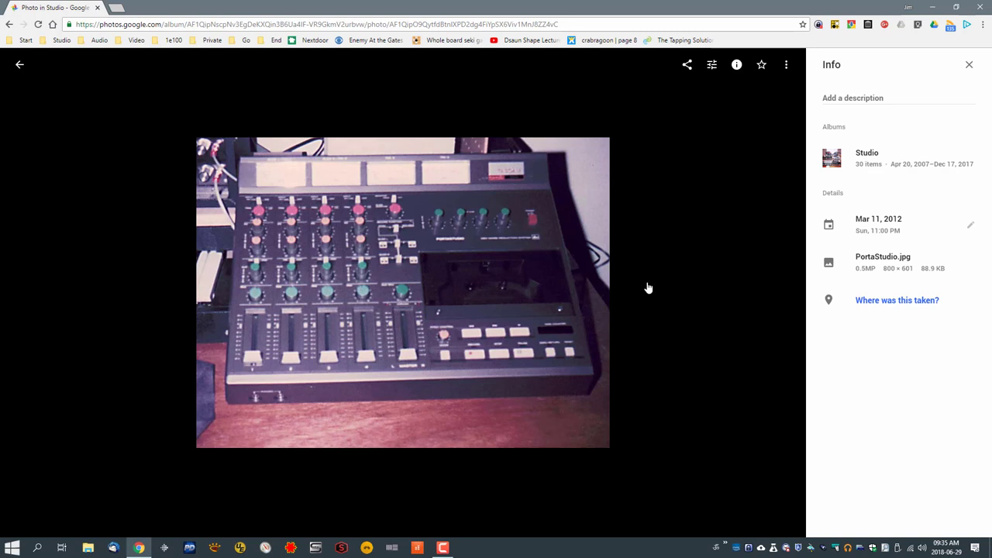
pyautogui.click(775, 295)
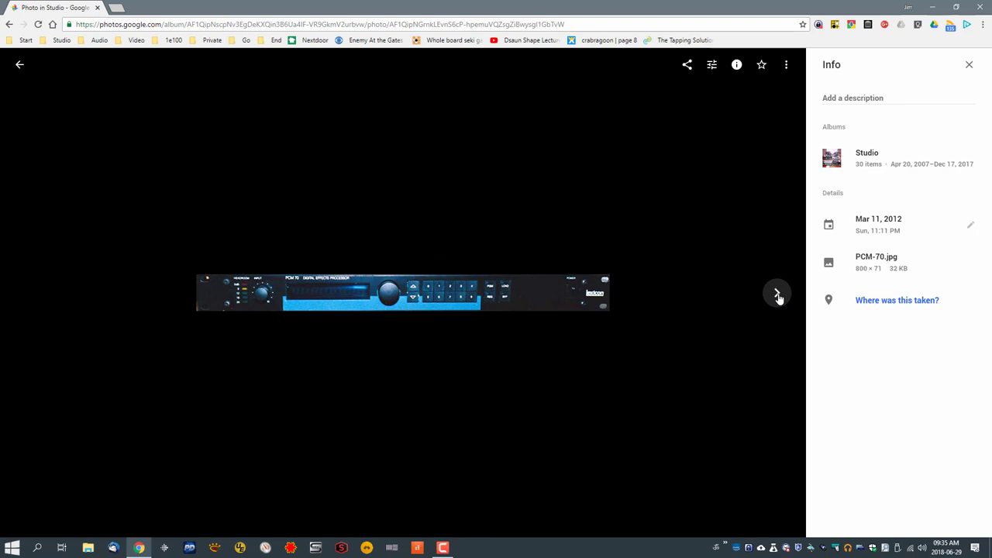
pyautogui.click(777, 295)
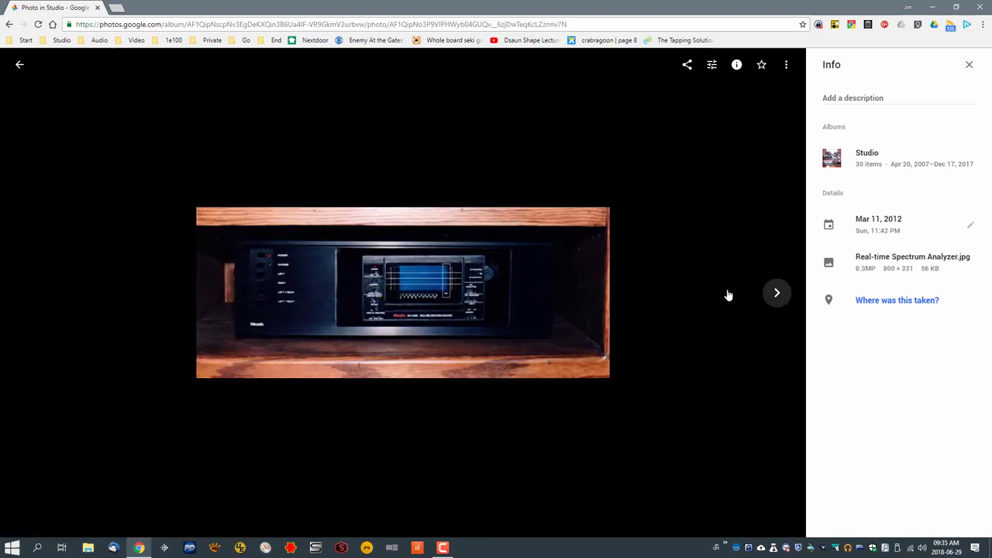
pyautogui.click(775, 294)
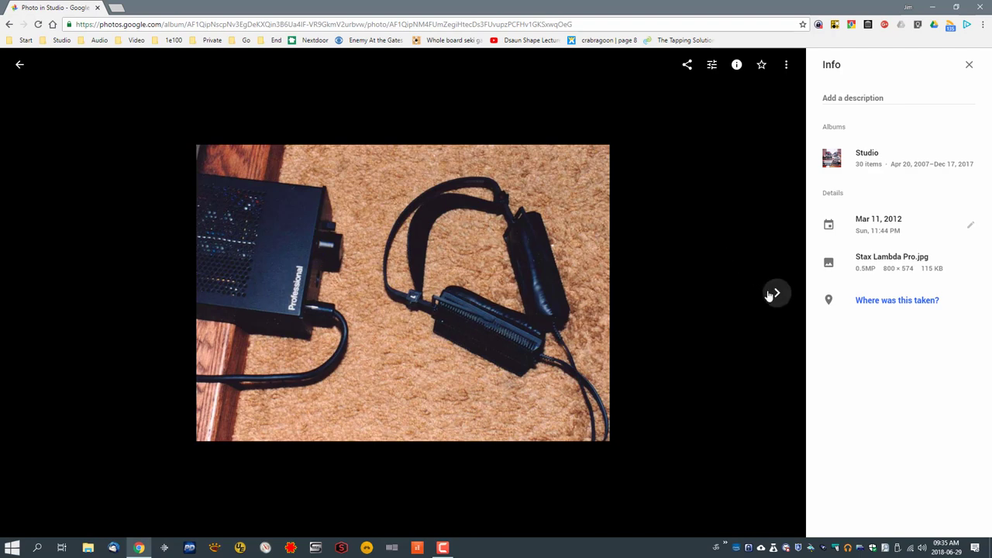
pyautogui.click(775, 293)
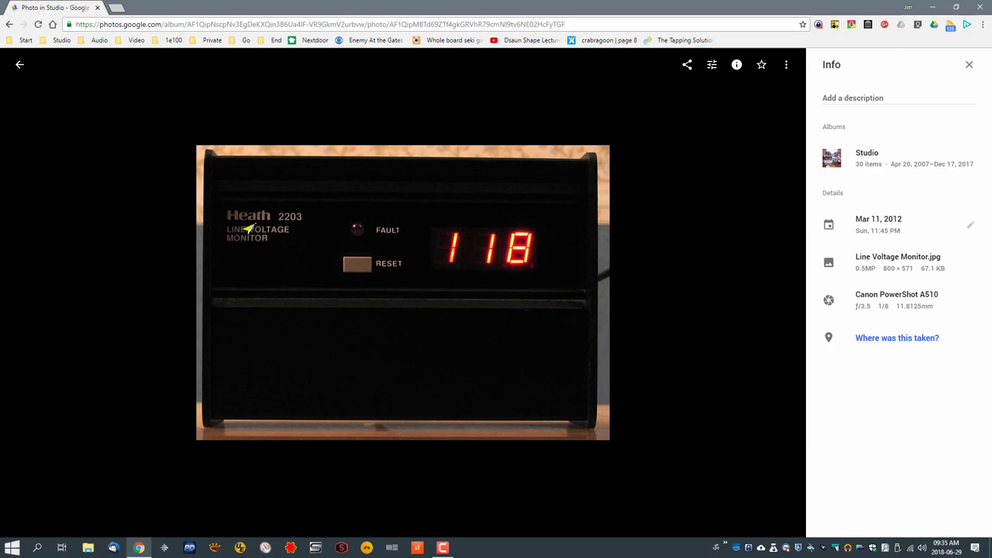
pyautogui.click(777, 294)
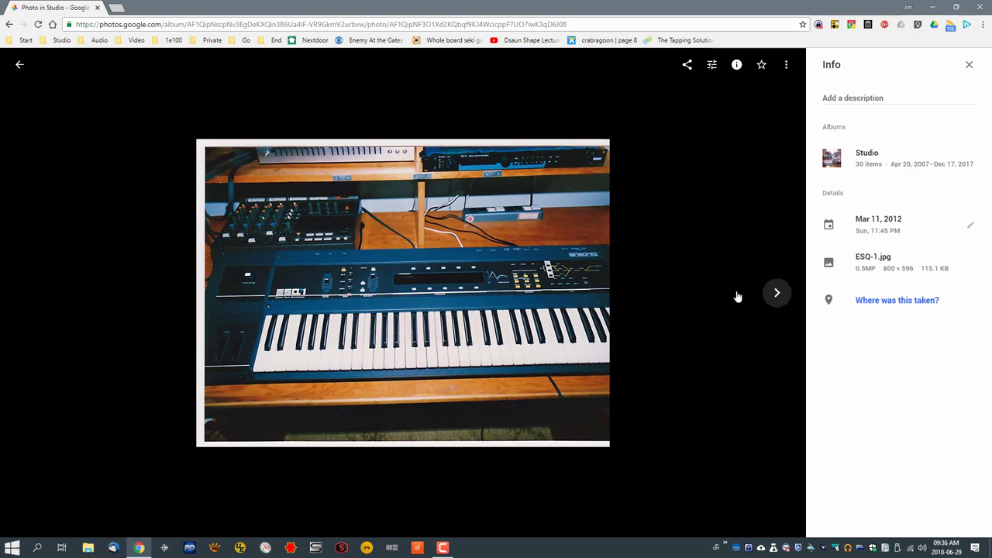
# Step: View the next Studio album photos in order, from Krell Labs - Electronics - around 1981-BWc.jpg through image01.tif and image002.jpg to Debating-the-Fiscal-Cliff-setup.png
pyautogui.click(777, 295)
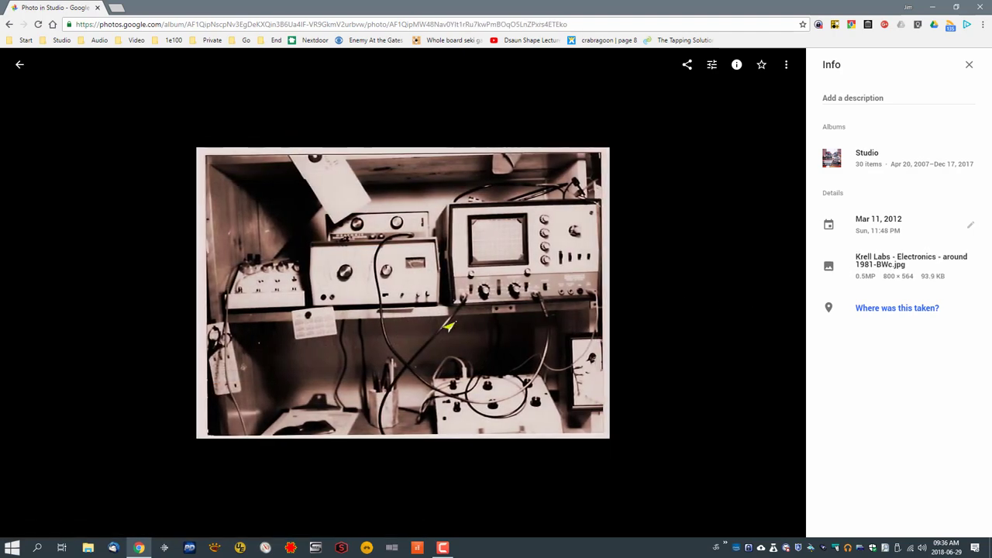
pyautogui.click(775, 295)
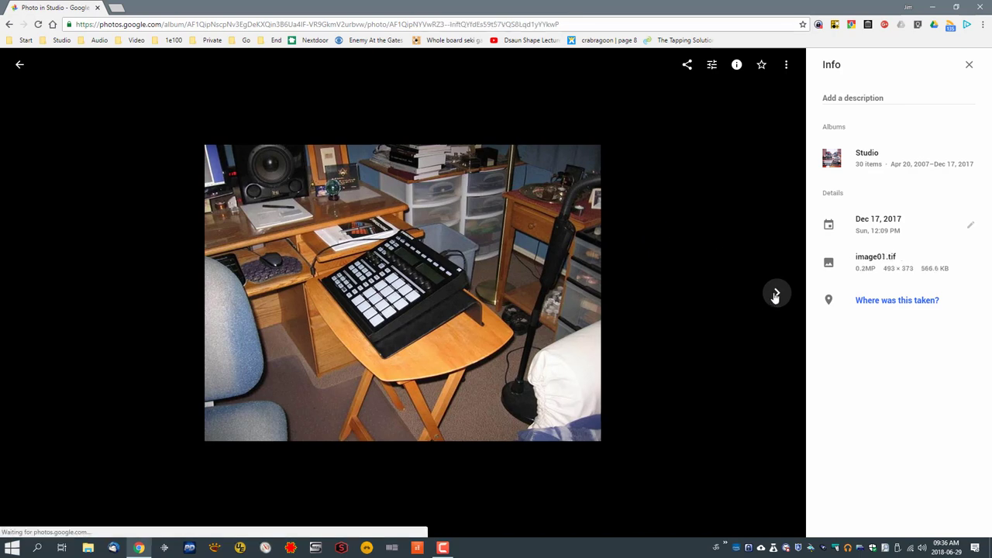
pyautogui.click(775, 295)
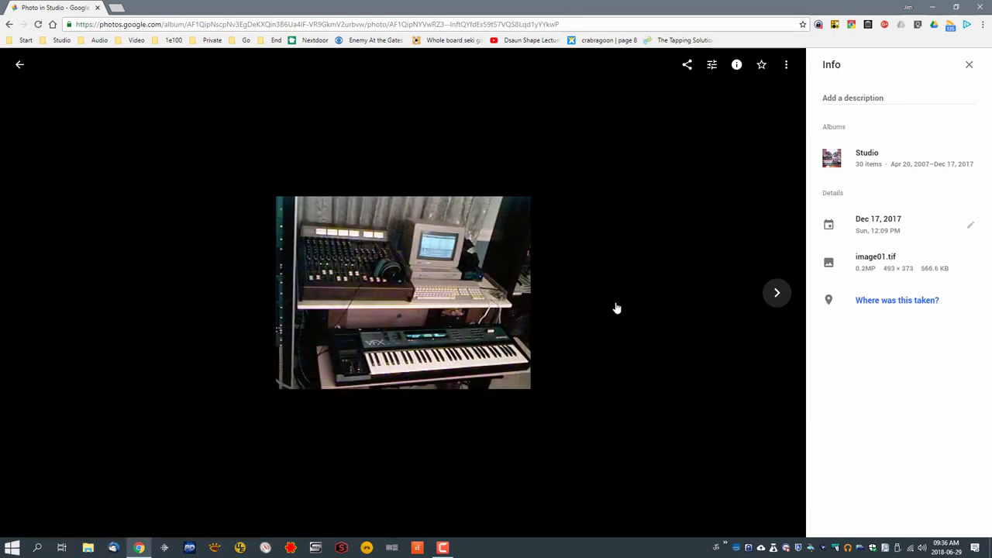
pyautogui.click(778, 296)
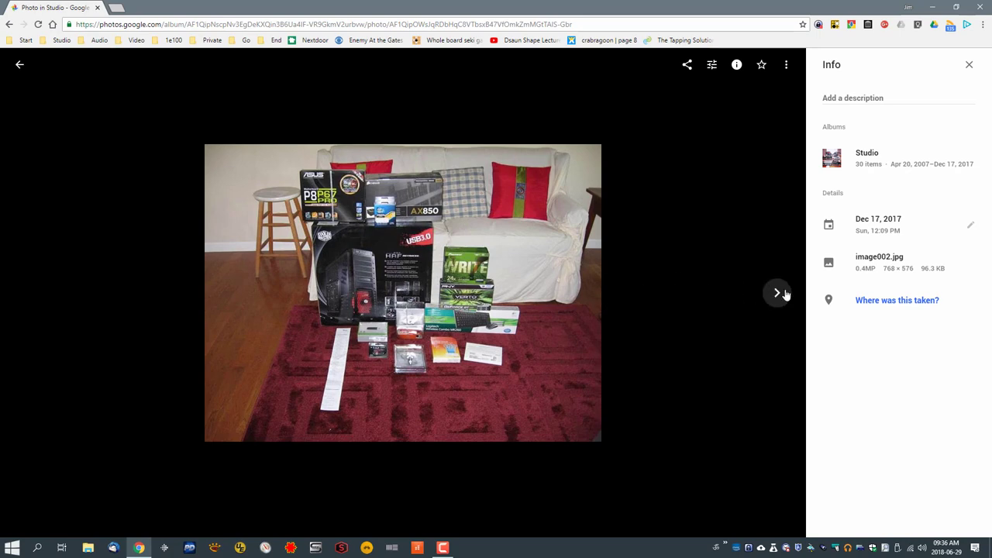
pyautogui.click(775, 295)
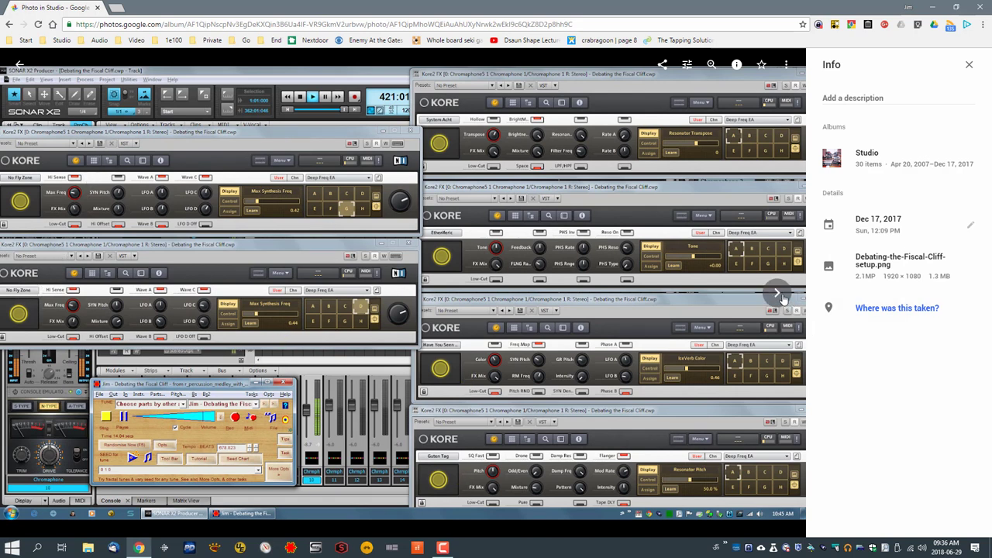
# Step: View the album photos image02.tif, image03.tif, image018.jpg and Morbius.png in order
pyautogui.click(777, 293)
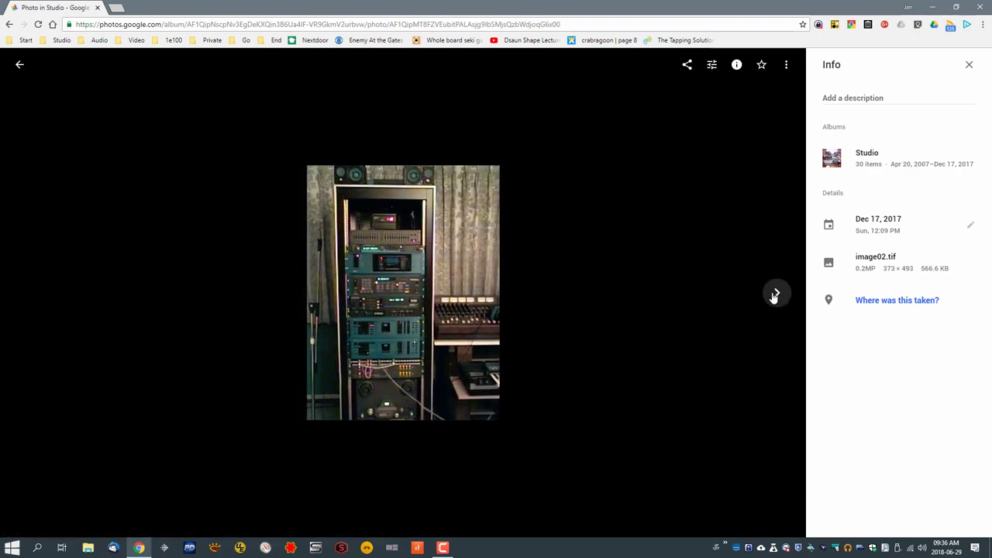
pyautogui.click(774, 296)
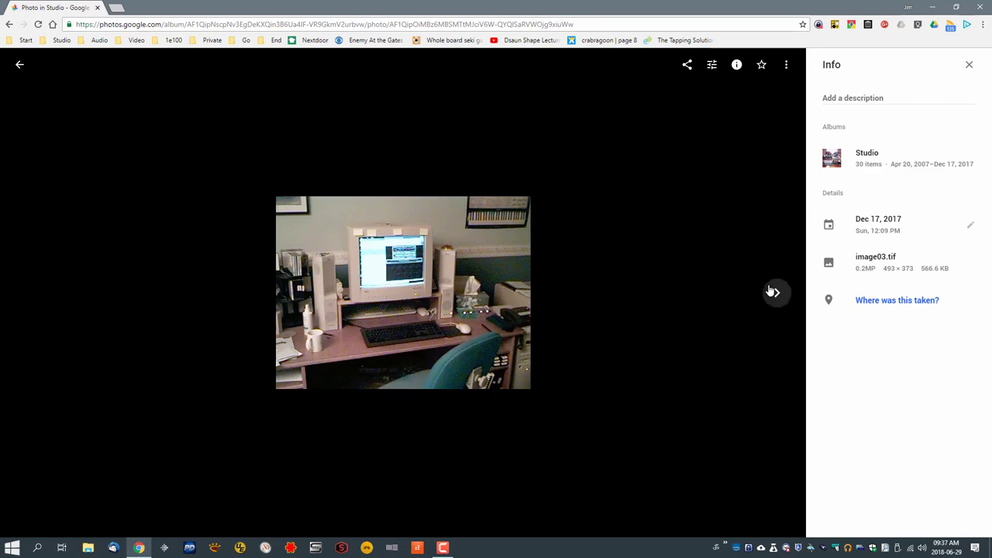
pyautogui.click(772, 292)
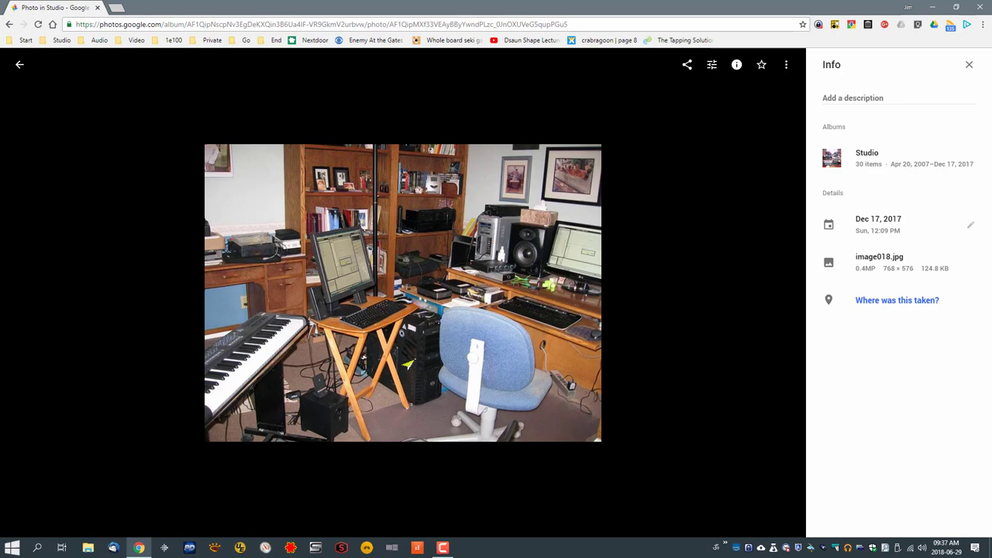
pyautogui.click(775, 294)
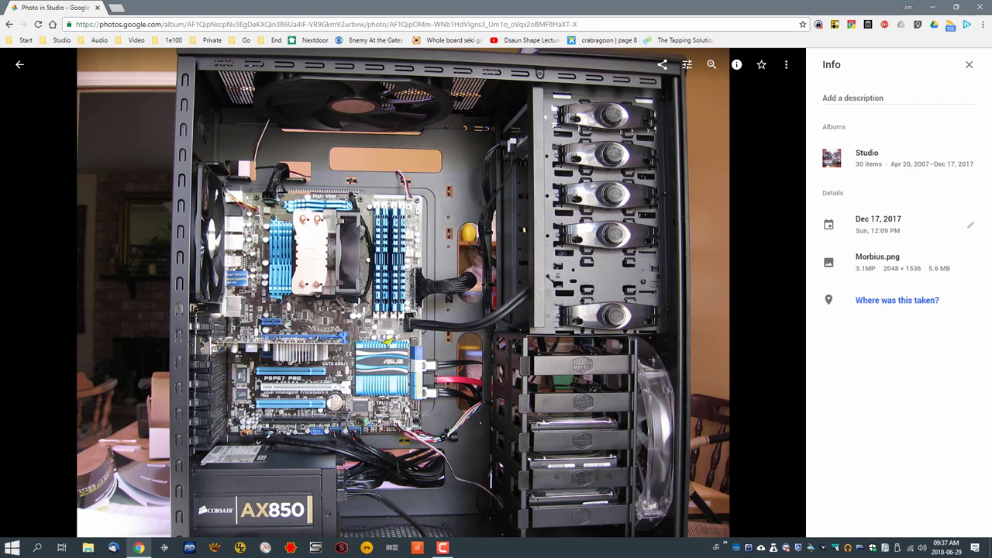
# Step: View the modular synth photos Platiynumb Encrustachaen.jpg, Serge-Trace-Over.jpg and Serge-Side-View-2.jpg
pyautogui.moveTo(742, 279)
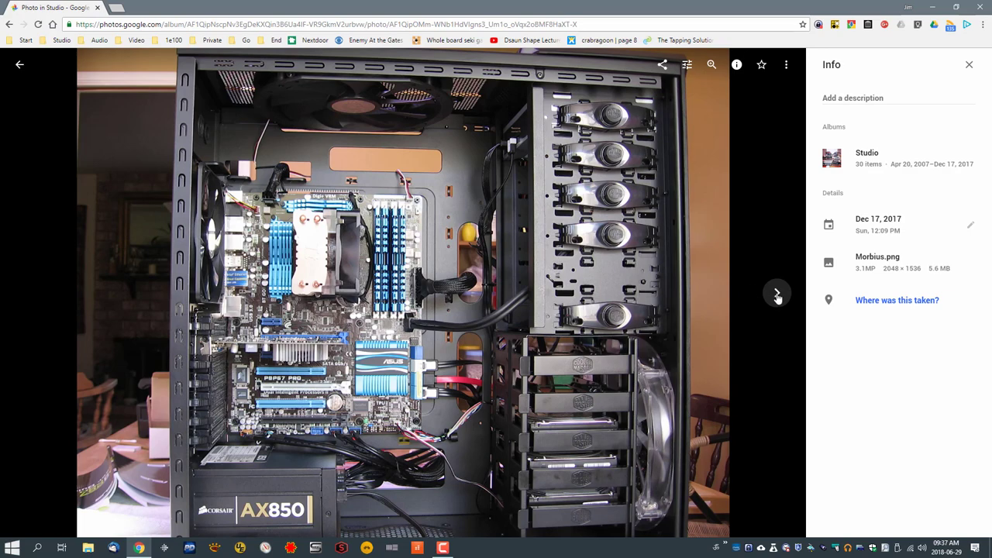
pyautogui.click(777, 295)
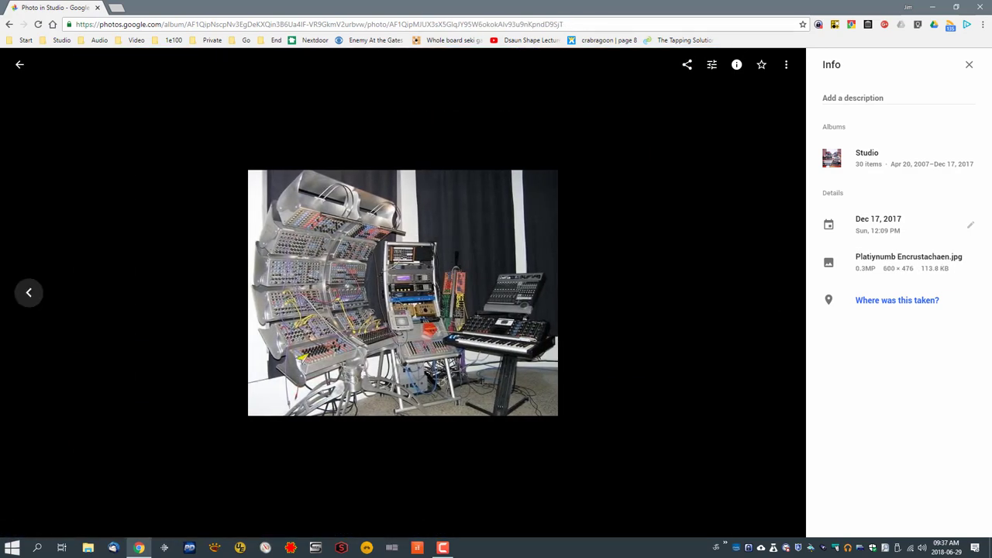
pyautogui.moveTo(730, 287)
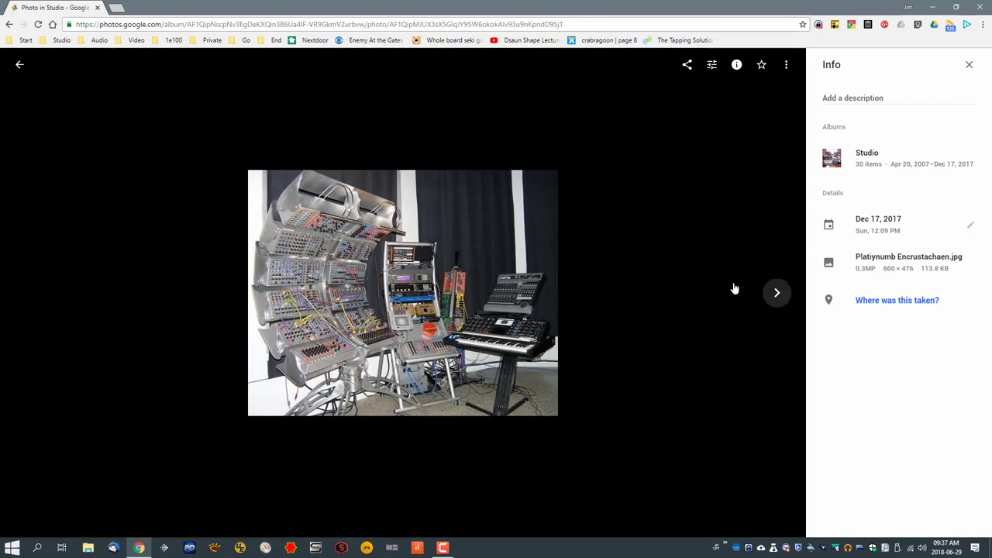
pyautogui.click(776, 291)
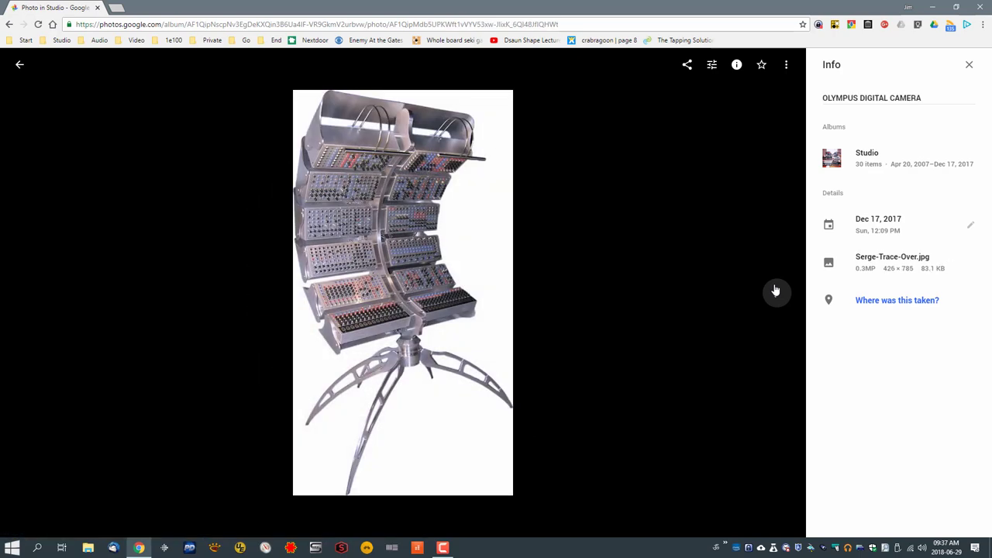
pyautogui.click(775, 292)
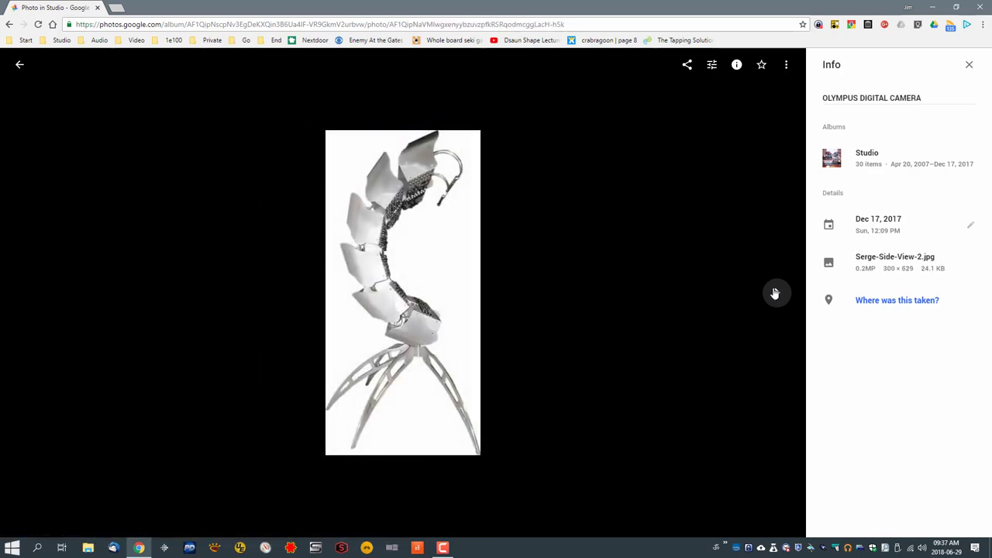
# Step: View studio_2012.jpg and TheOriginalKrellLaboratory.png, and close the browser
pyautogui.click(774, 293)
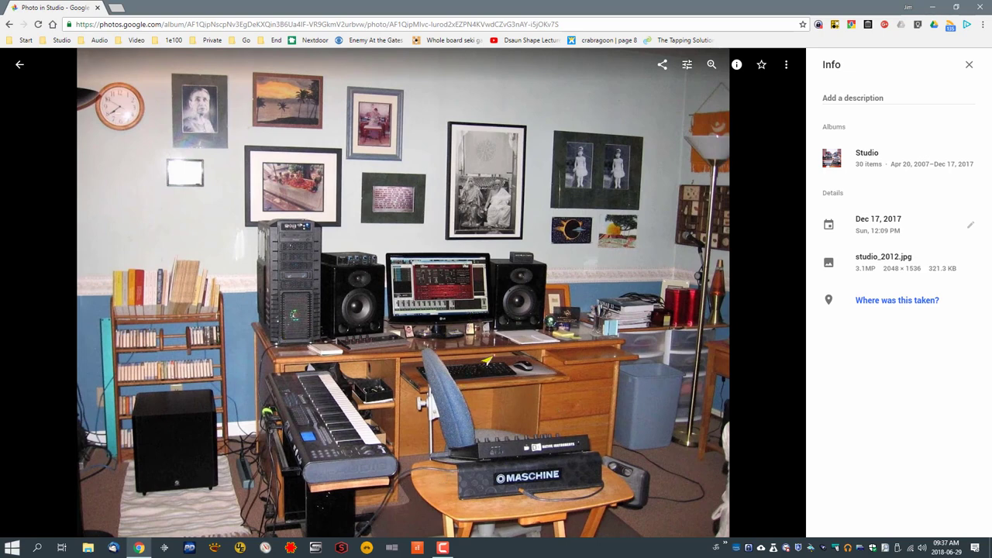
pyautogui.click(775, 295)
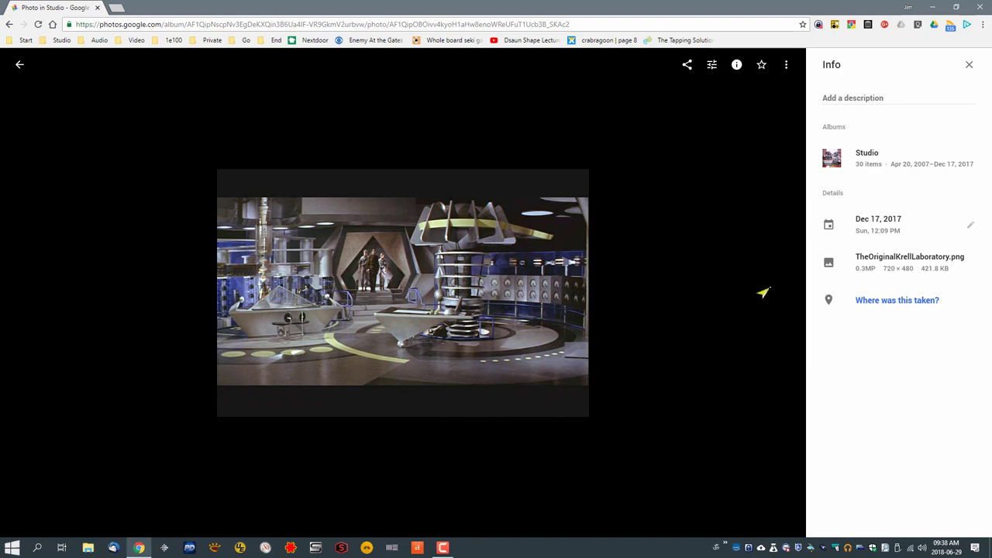
pyautogui.click(981, 7)
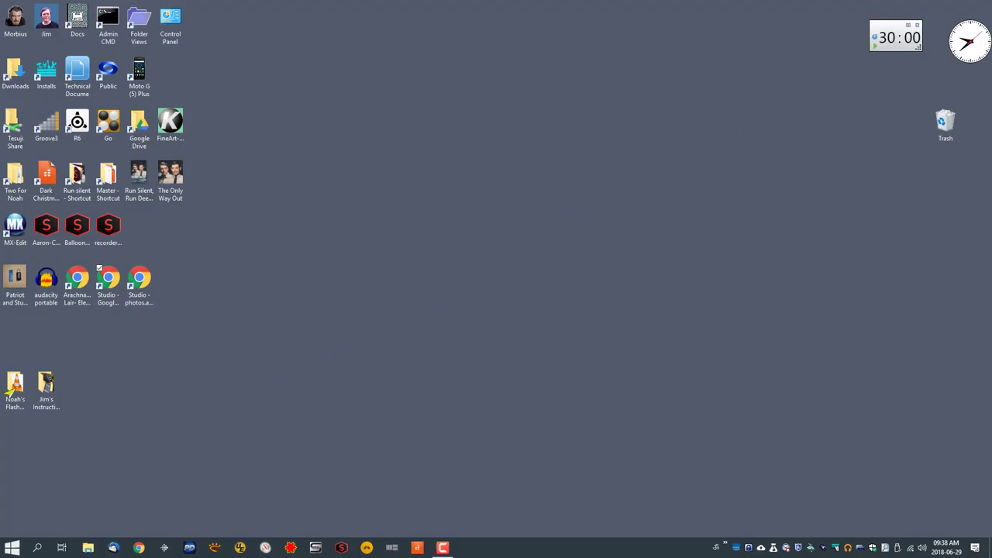
# Step: Open the Studio gallery on photos.arachnaut.net from its desktop shortcut and close the browser again
pyautogui.click(131, 288)
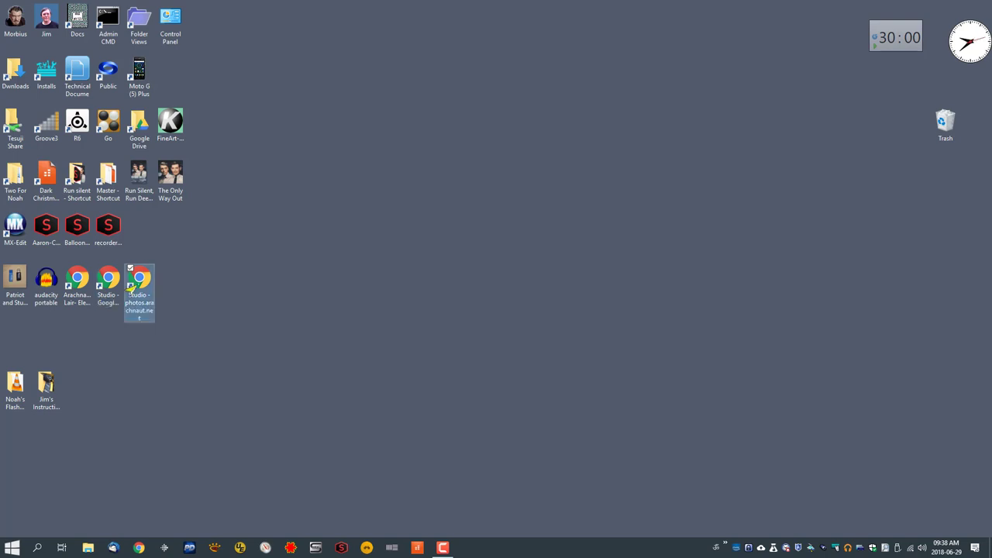
pyautogui.doubleClick(131, 288)
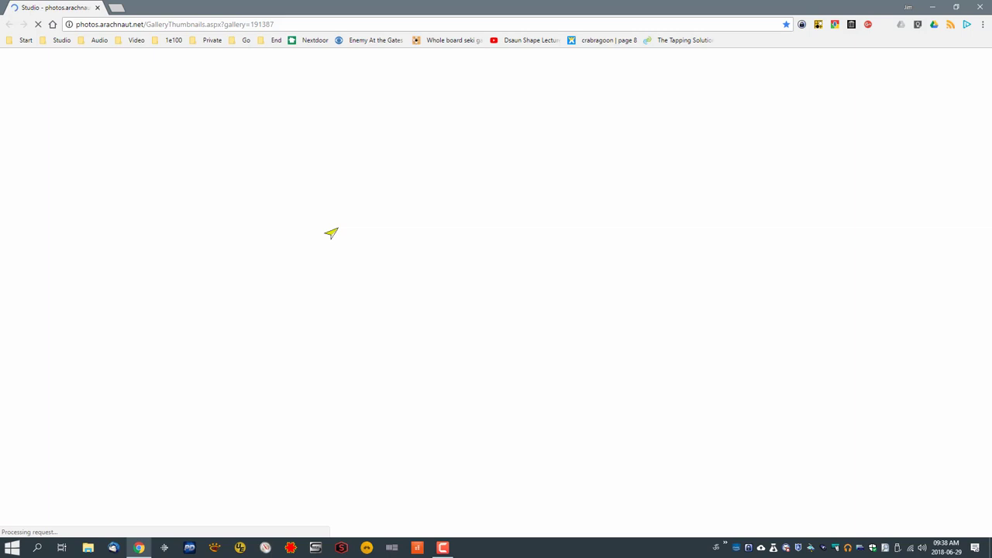
pyautogui.click(982, 6)
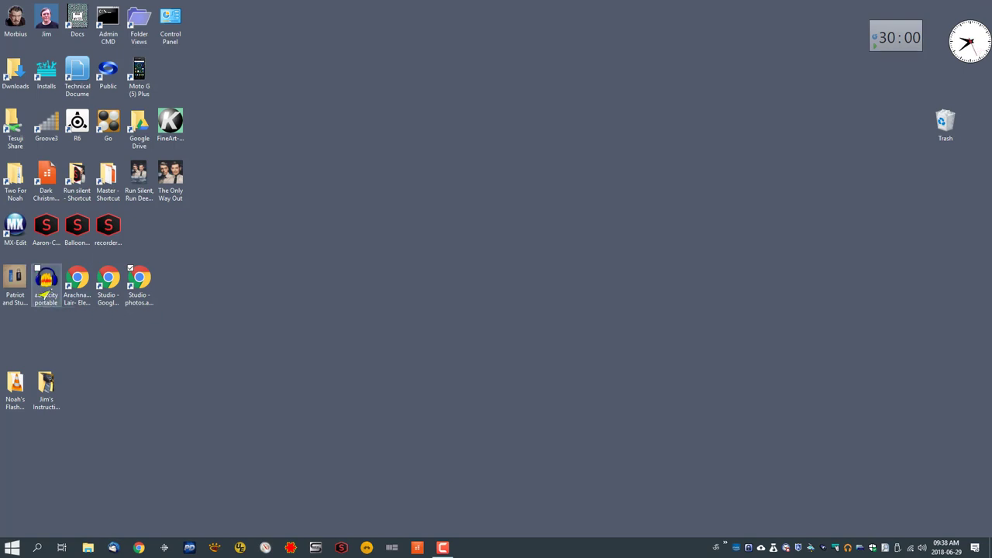
# Step: Open The Only Way Out folder from the desktop and move its window clear of the desktop icons
pyautogui.doubleClick(166, 179)
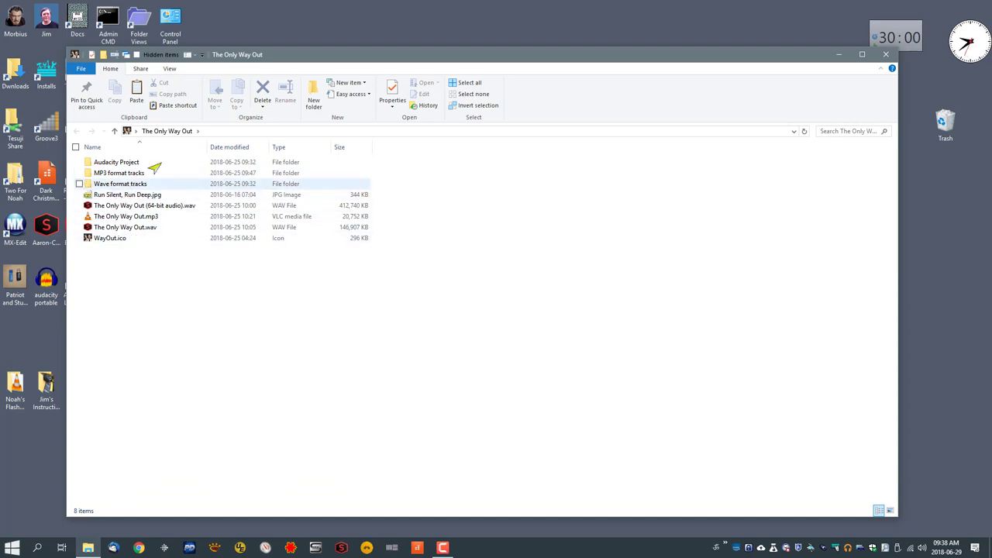
pyautogui.moveTo(333, 55); pyautogui.dragTo(532, 38)
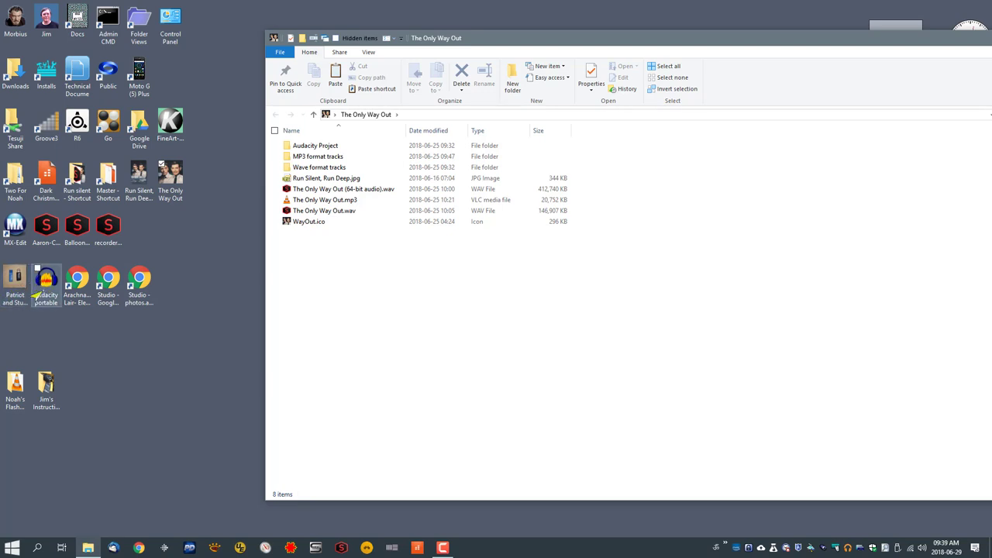
# Step: Open the Morbius computer view from the desktop and go into the STUDIO (M:) drive
pyautogui.doubleClick(15, 20)
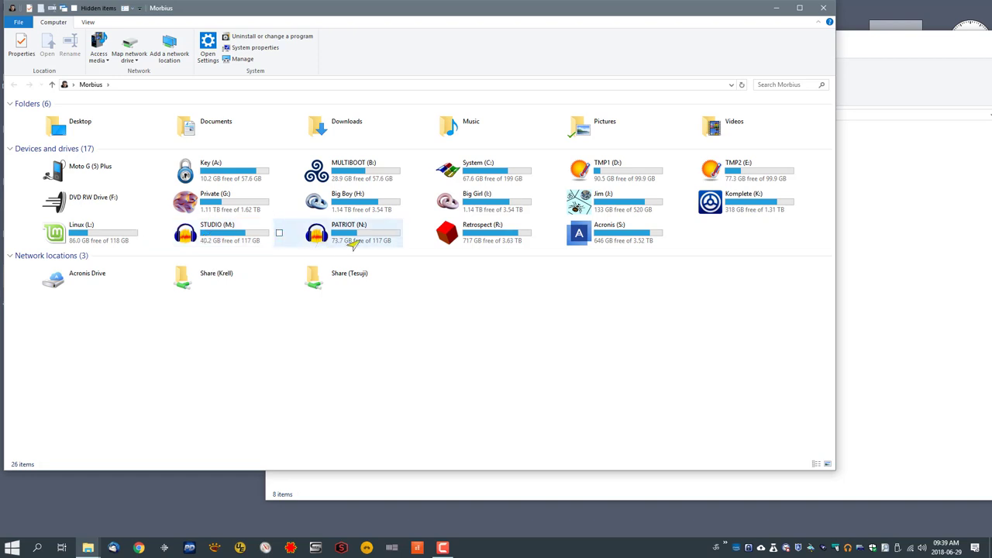
pyautogui.click(187, 241)
pyautogui.doubleClick(188, 239)
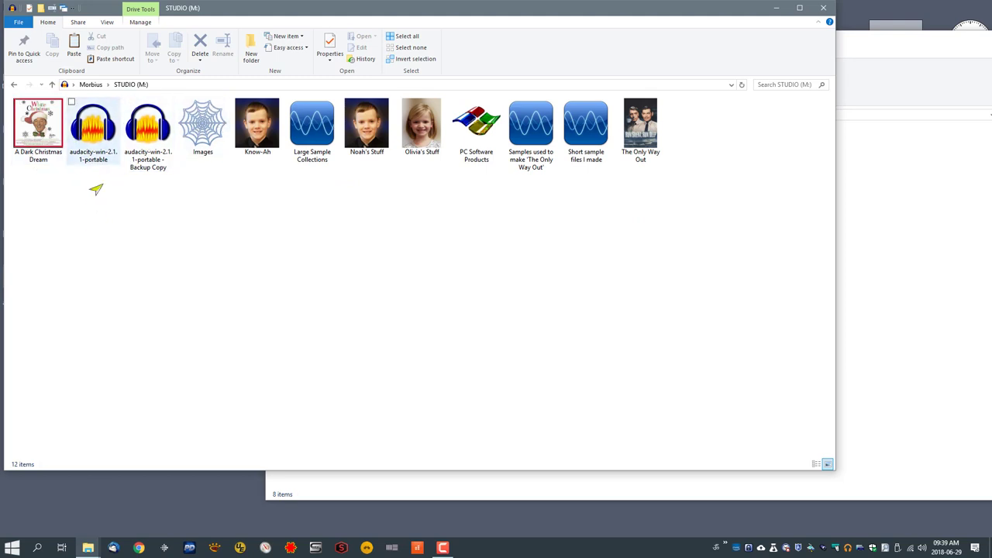
# Step: Look through the audacity-win-2.1.1-portable folder and its Backup Copy folder, and return to the STUDIO (M:) drive
pyautogui.doubleClick(91, 133)
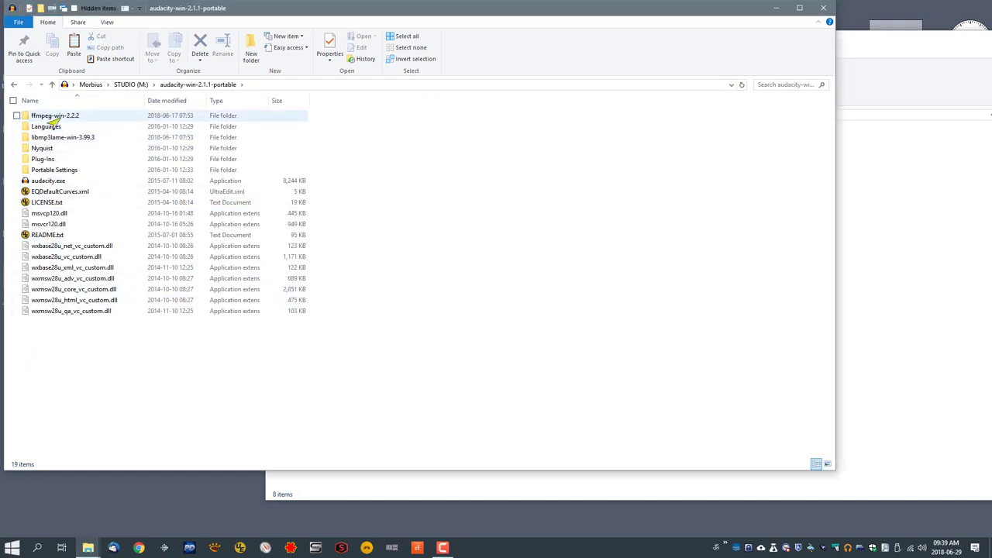
pyautogui.click(127, 84)
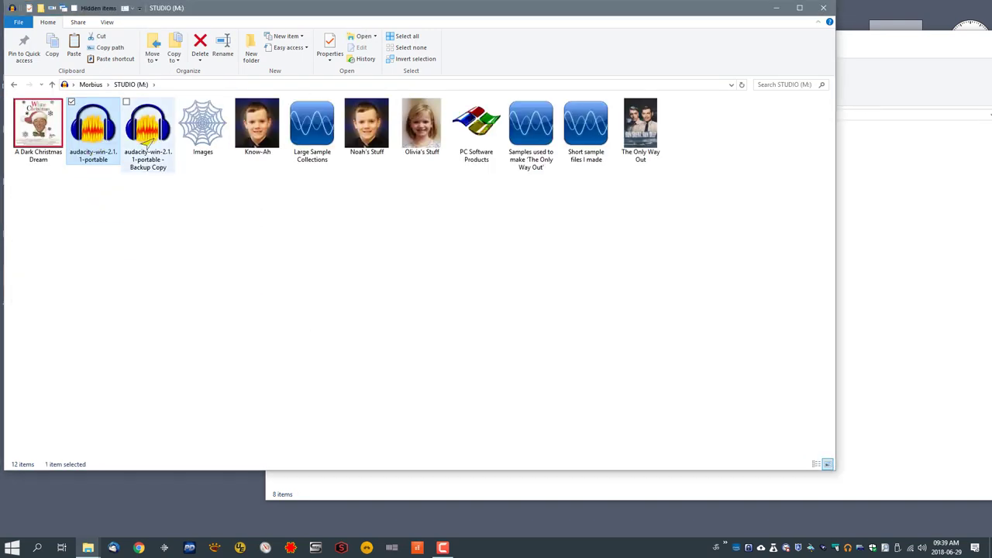
pyautogui.click(147, 136)
pyautogui.doubleClick(143, 136)
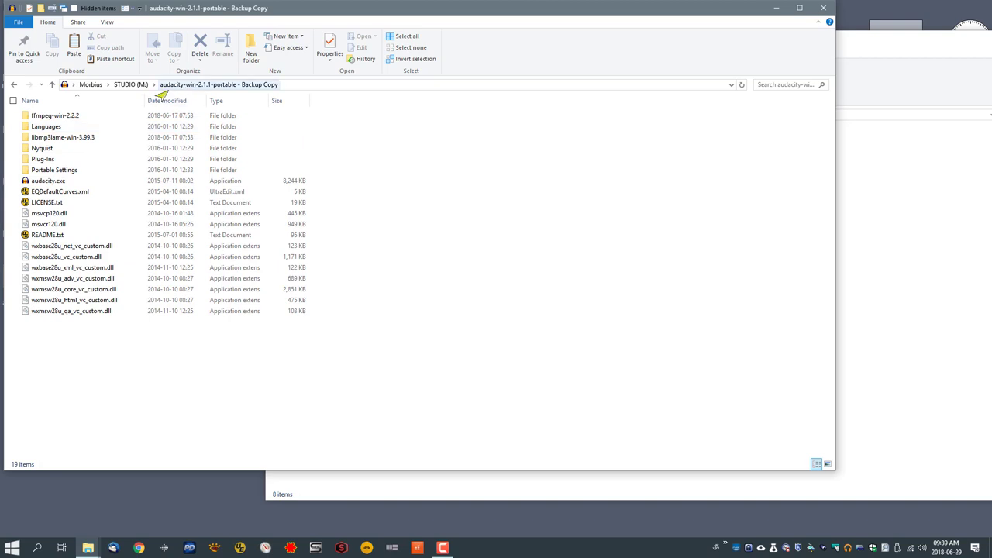
pyautogui.click(161, 84)
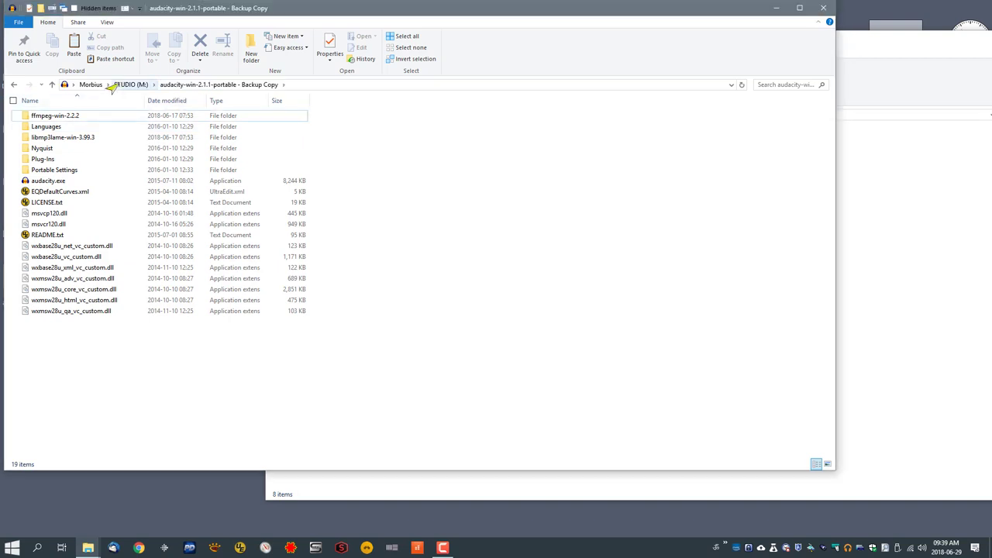
pyautogui.click(129, 85)
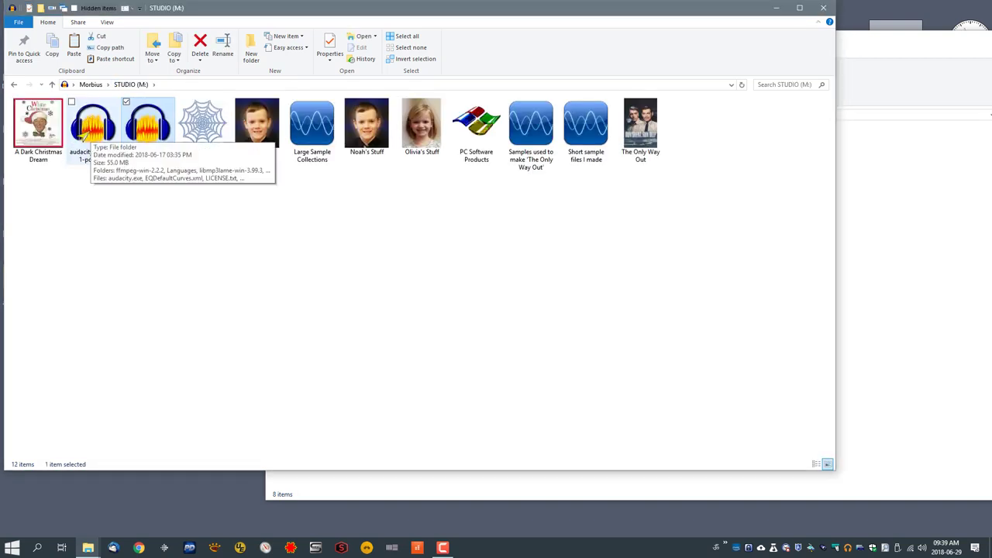
# Step: Launch audacity.exe from the audacity-win-2.1.1-portable folder
pyautogui.doubleClick(83, 136)
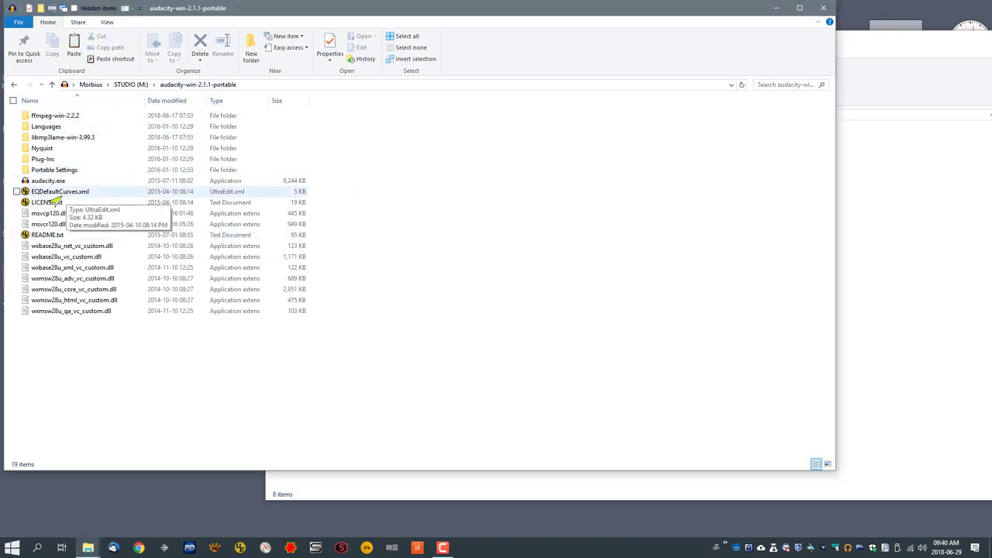
pyautogui.click(35, 182)
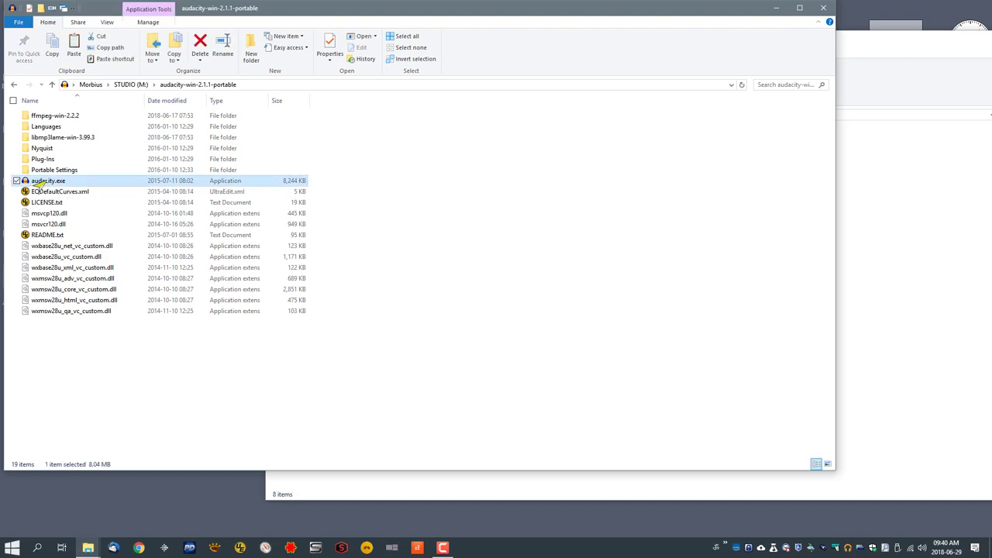
pyautogui.doubleClick(35, 183)
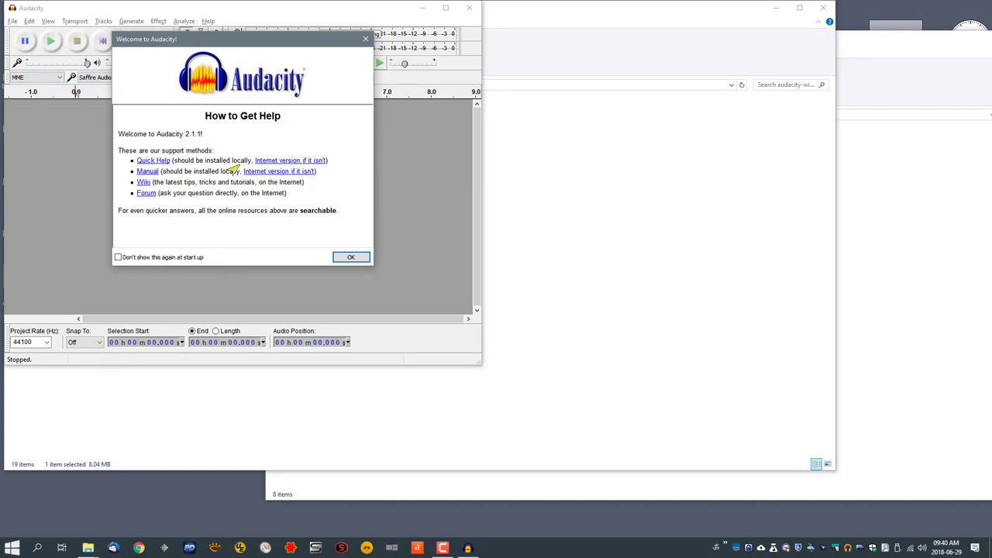
# Step: Dismiss the Audacity welcome dialog and maximize the Audacity window
pyautogui.click(359, 43)
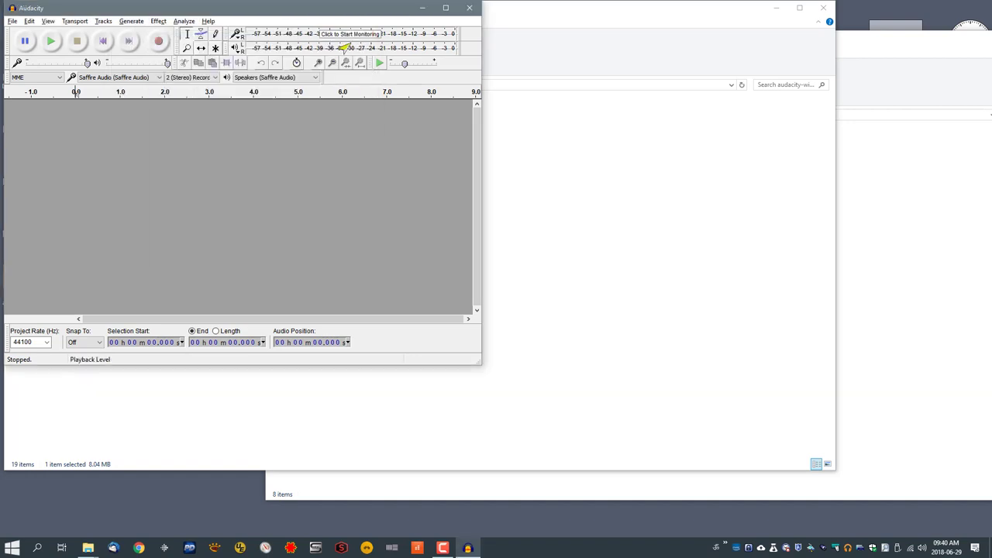
pyautogui.moveTo(306, 9); pyautogui.dragTo(461, 90)
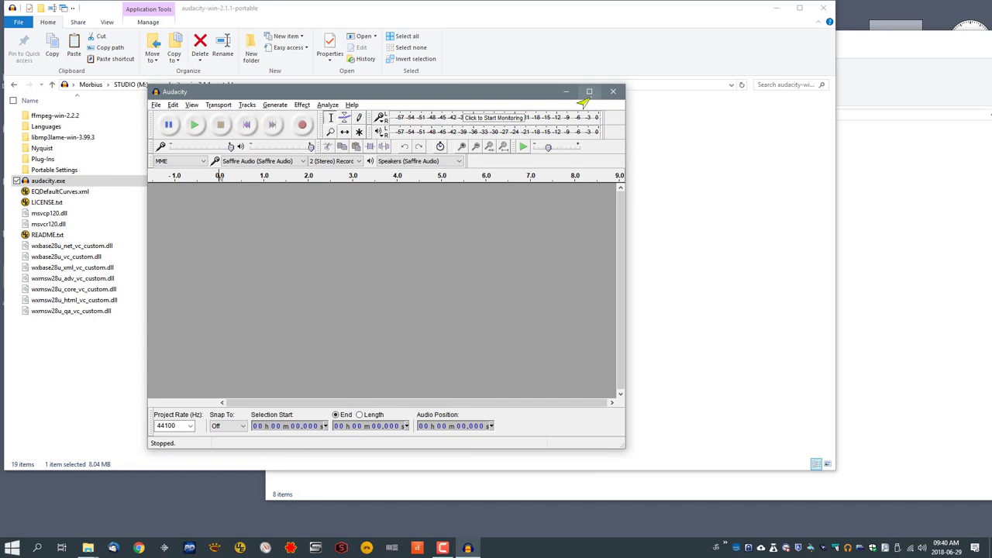
pyautogui.click(586, 92)
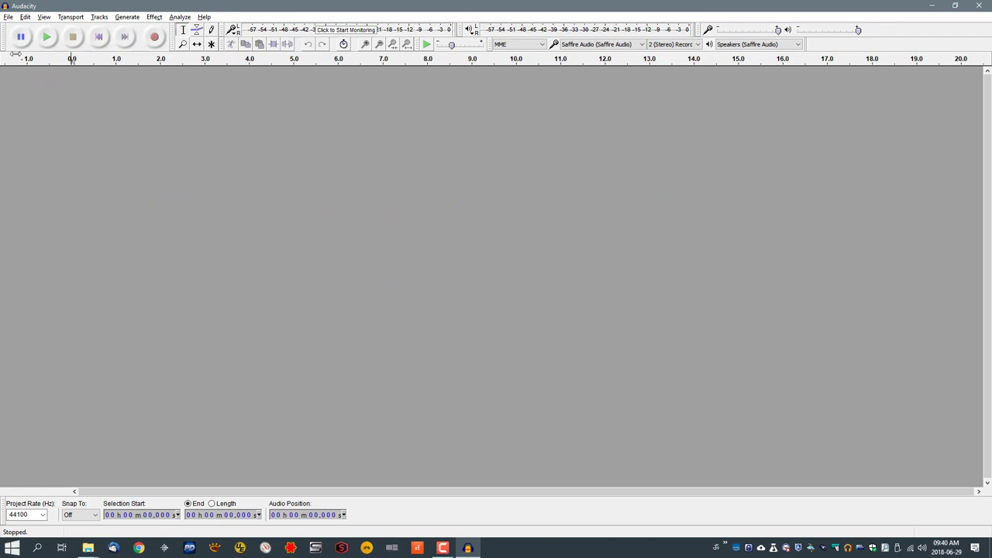
# Step: Bring up the dialog for opening audio files and move it closer to the middle of the workspace
pyautogui.click(6, 17)
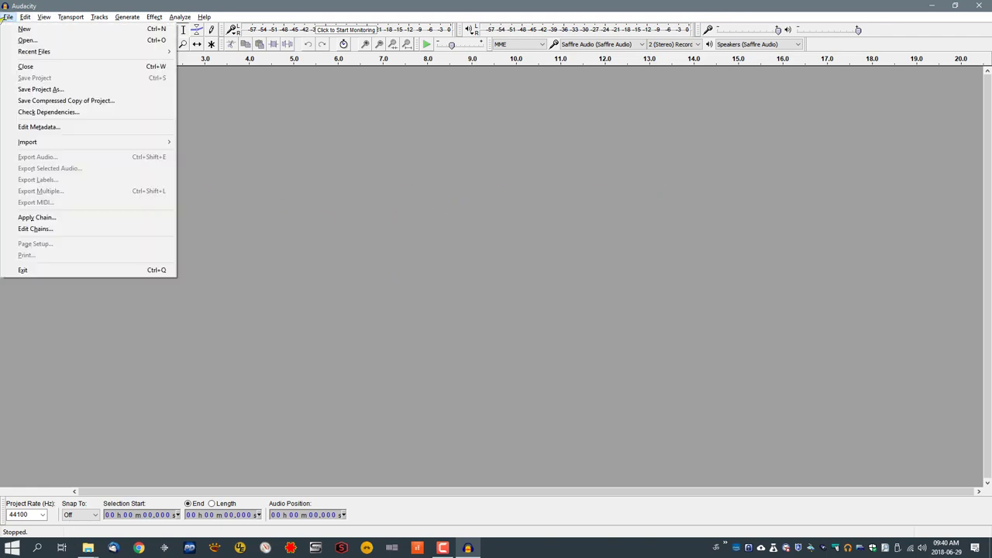
pyautogui.click(22, 39)
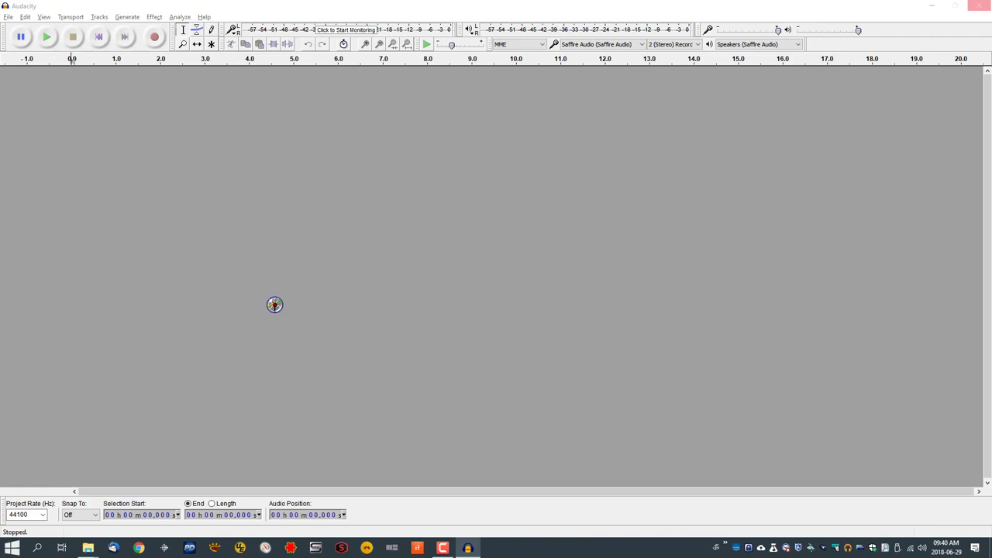
pyautogui.hotkey('ctrl', 'o')
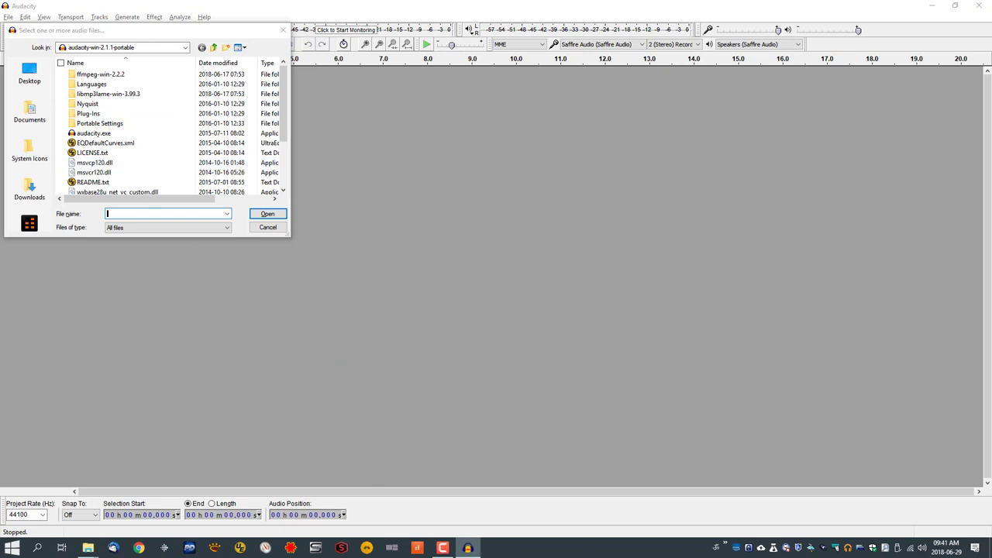
pyautogui.moveTo(444, 549)
pyautogui.moveTo(180, 35); pyautogui.dragTo(306, 128)
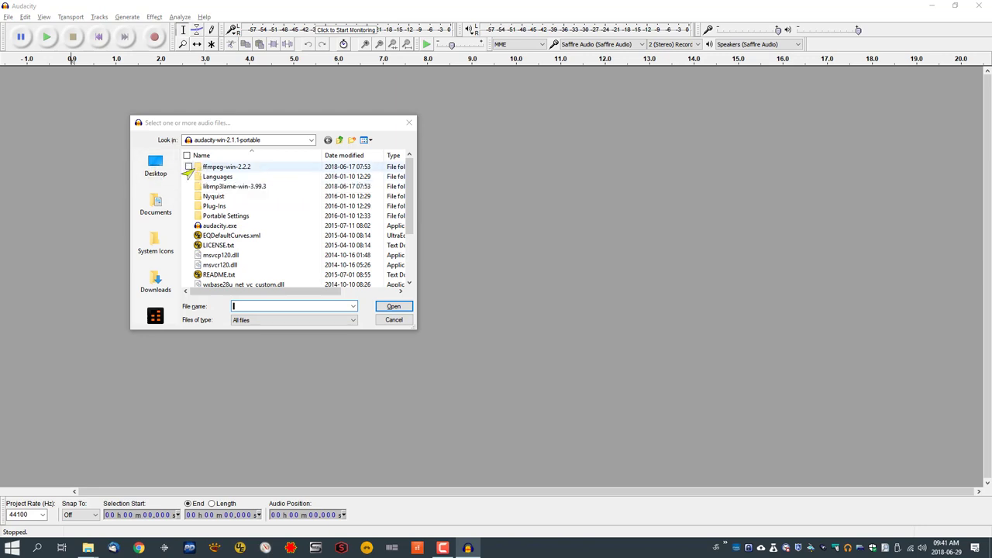
# Step: Open The Only Way Out.aup from the Audacity Project folder inside The Only Way Out on the STUDIO (M:) drive
pyautogui.click(338, 139)
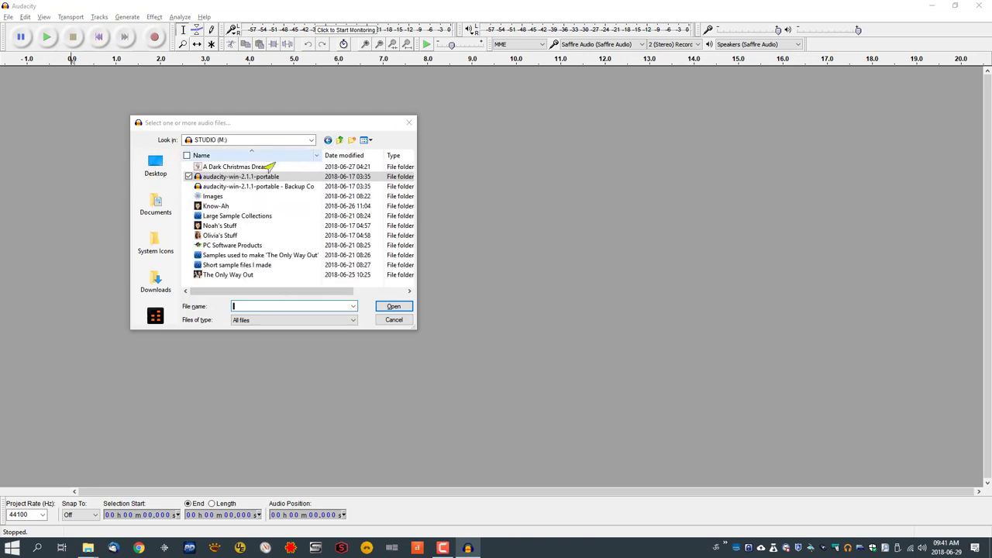
pyautogui.doubleClick(228, 276)
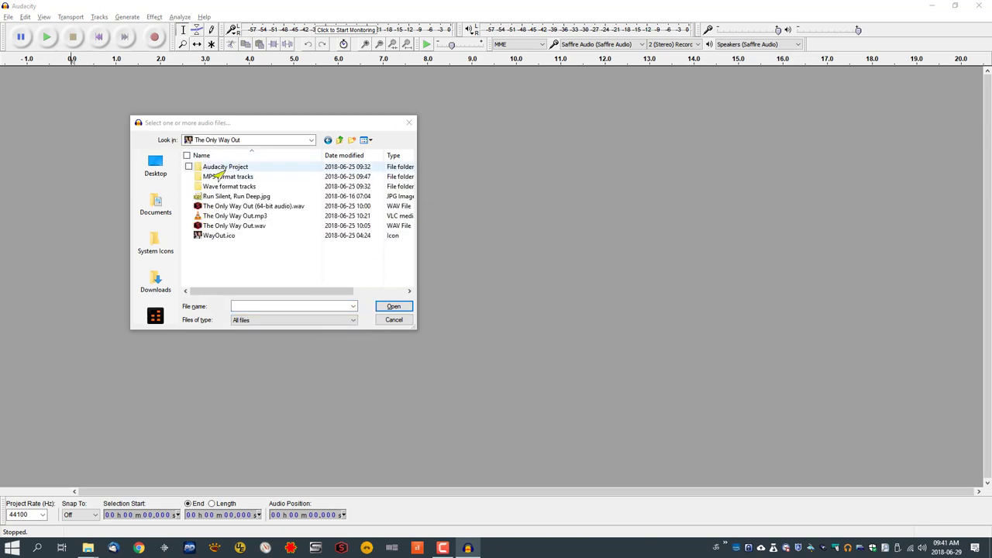
pyautogui.doubleClick(220, 169)
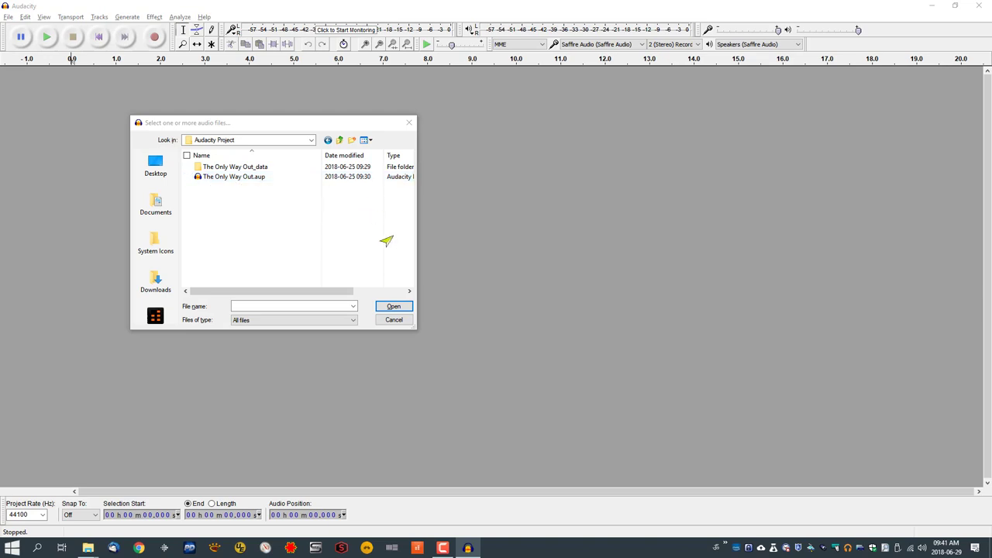
pyautogui.moveTo(416, 329); pyautogui.dragTo(541, 353)
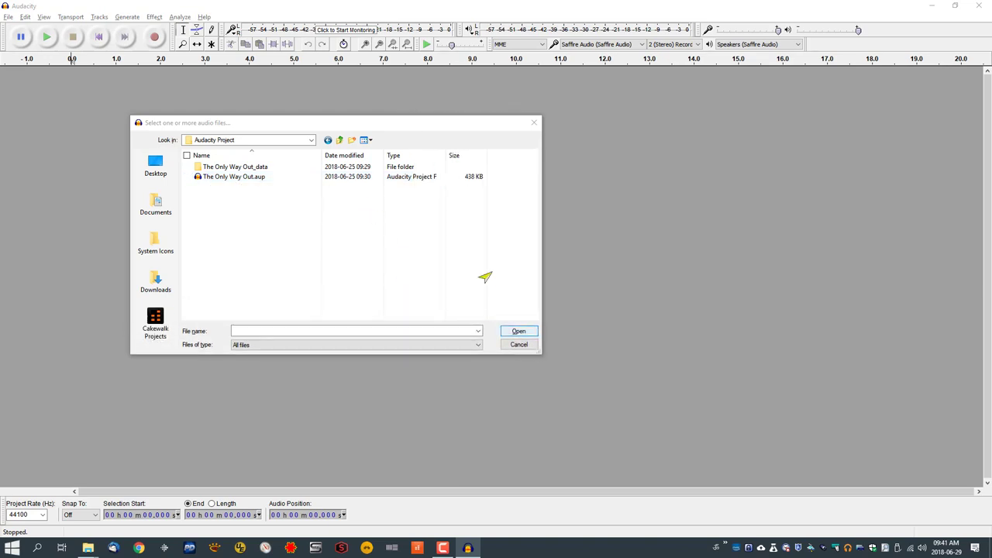
pyautogui.click(221, 179)
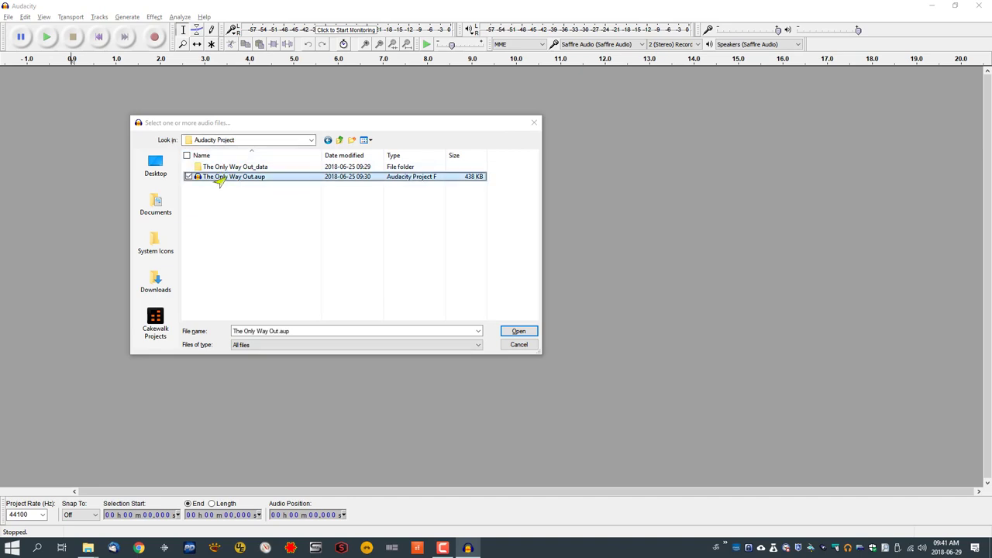
pyautogui.click(517, 333)
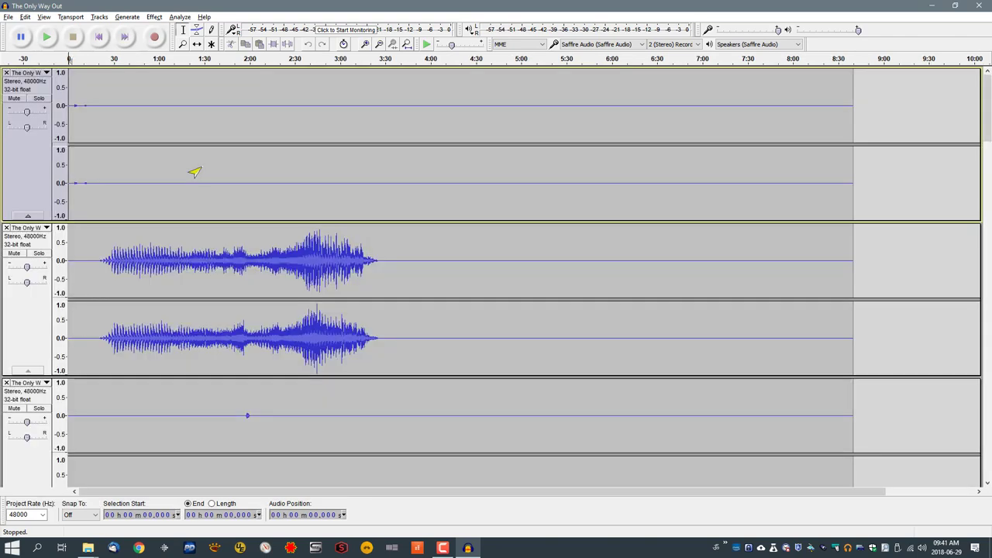
# Step: Look through the stacked stereo tracks of The Only Way Out project and return to the first track
pyautogui.scroll(-1, 194, 170)
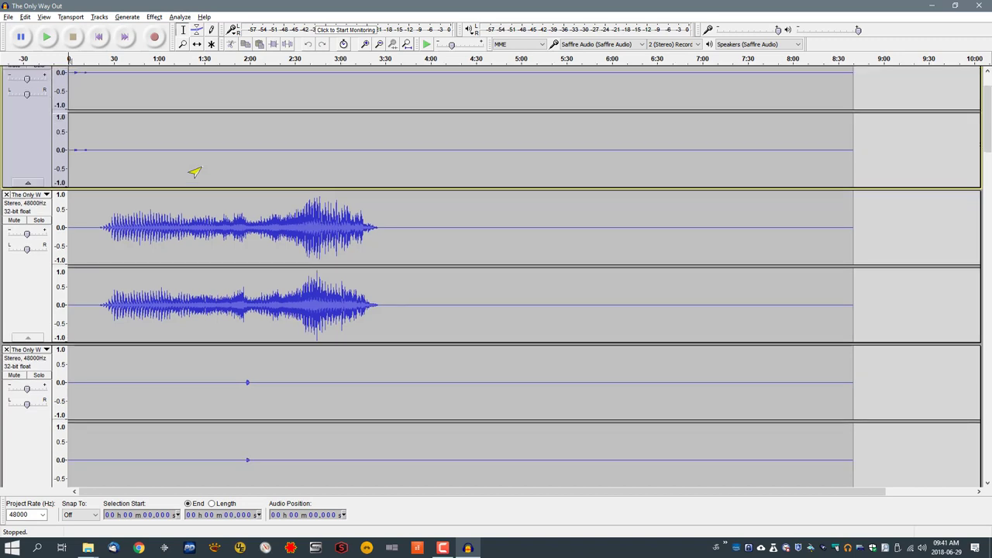
pyautogui.scroll(-1, 840, 164)
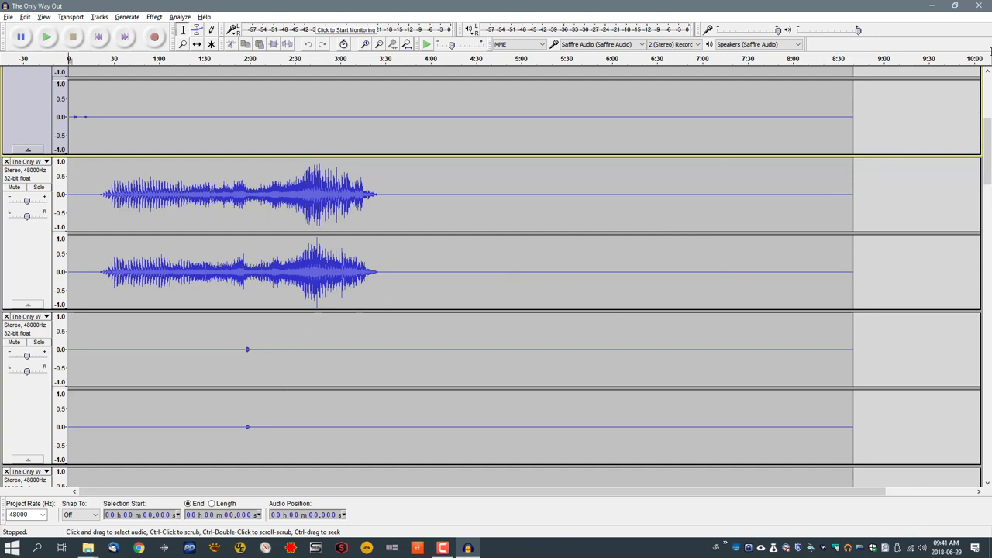
pyautogui.scroll(-3, 940, 83)
pyautogui.scroll(-1, 985, 166)
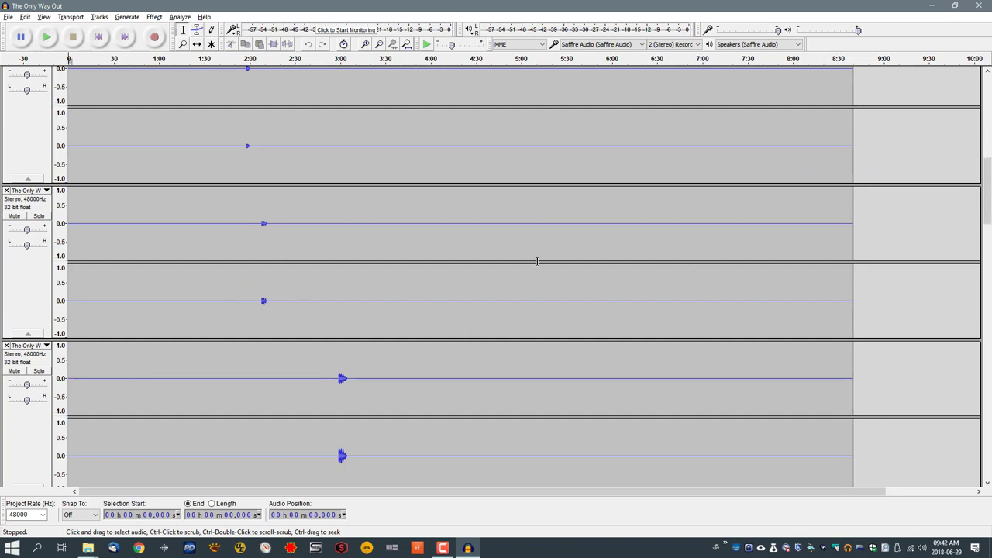
pyautogui.scroll(-3, 383, 279)
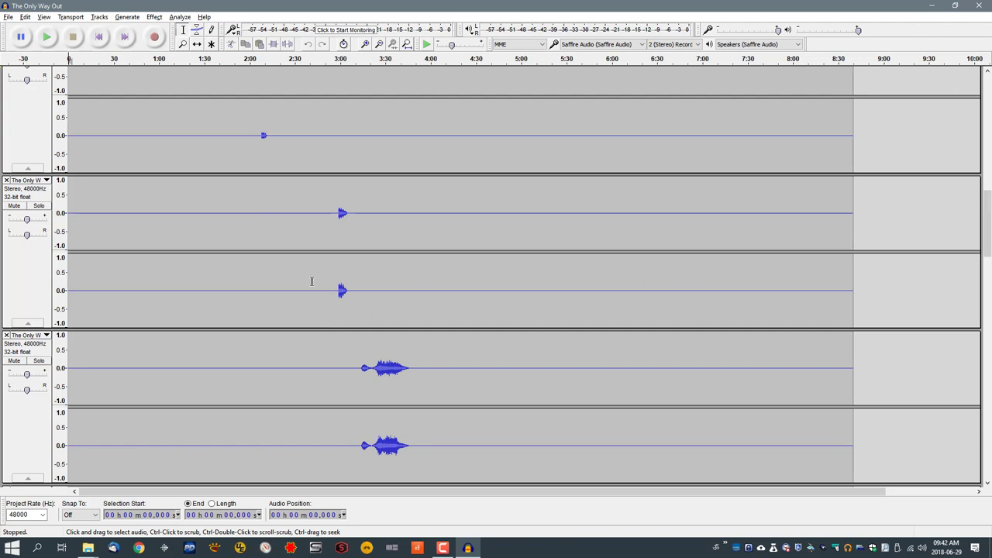
pyautogui.scroll(-4, 299, 439)
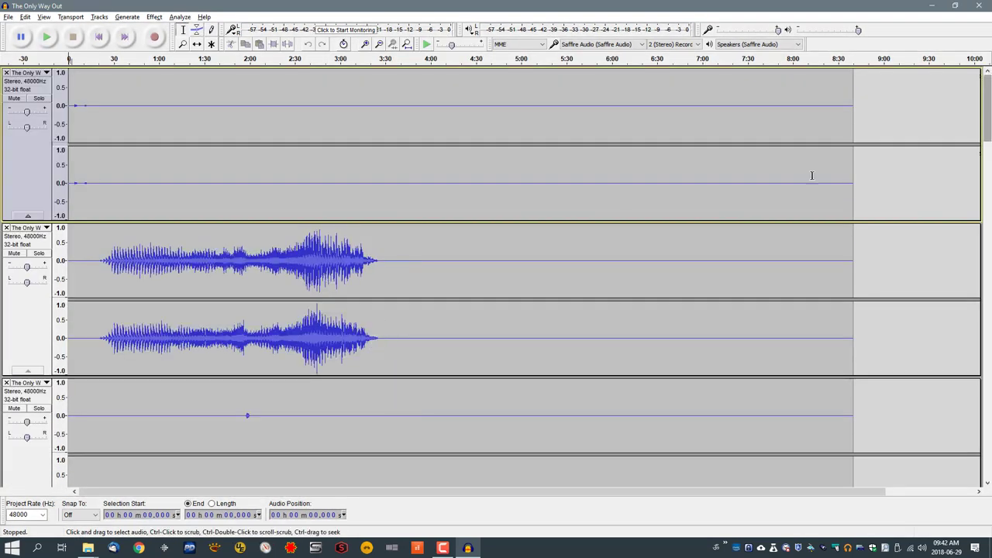
pyautogui.scroll(-10, 981, 103)
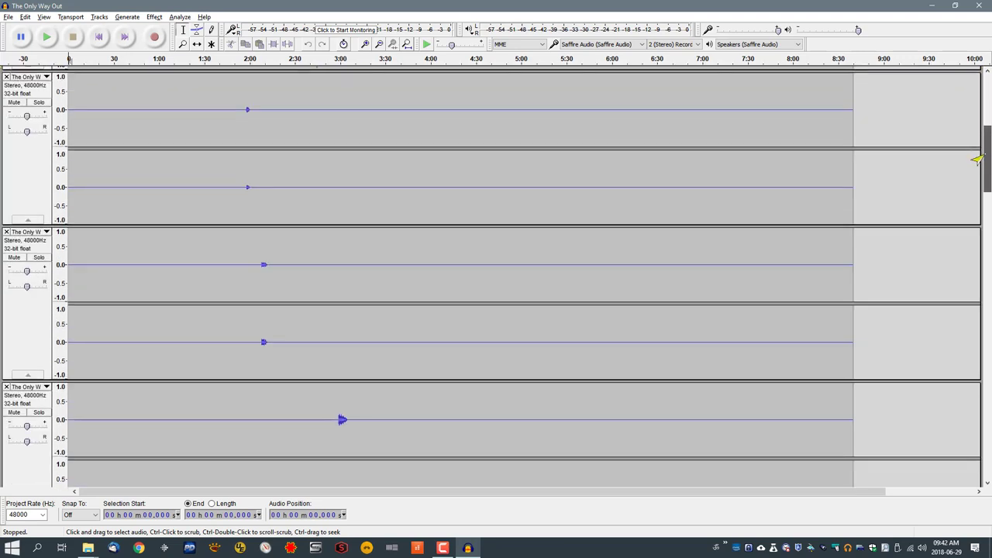
pyautogui.scroll(-3, 983, 279)
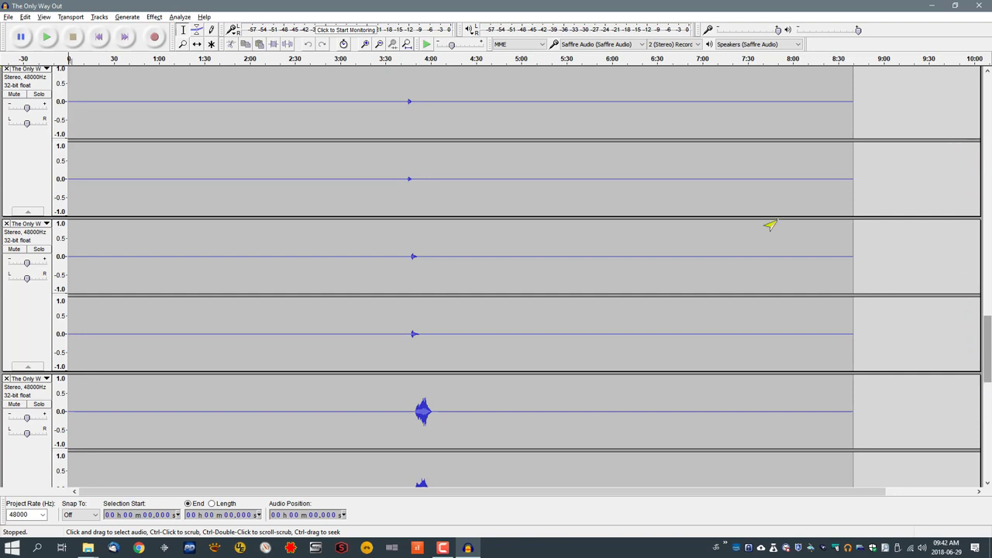
pyautogui.scroll(-5, 252, 318)
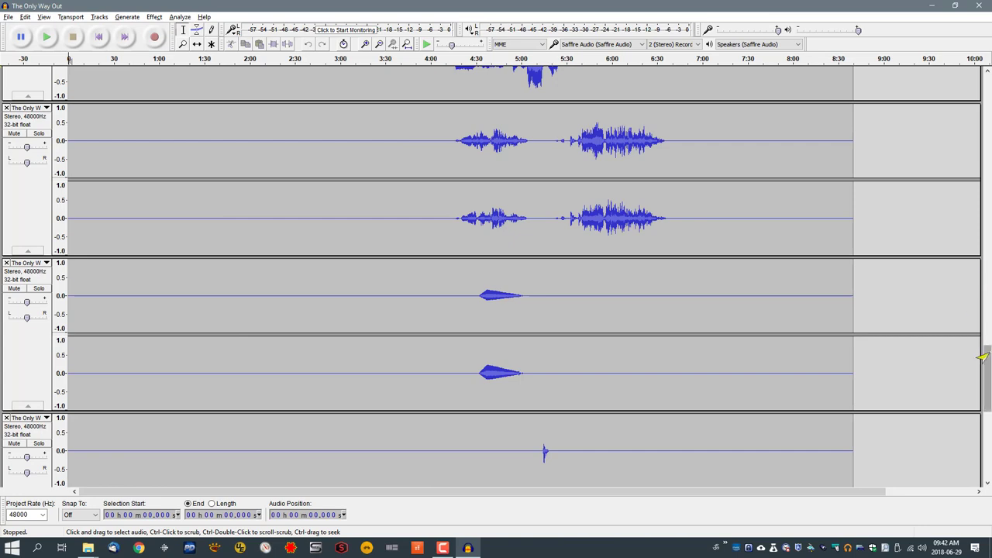
pyautogui.scroll(5, 975, 318)
pyautogui.scroll(1, 975, 318)
pyautogui.scroll(15, 971, 296)
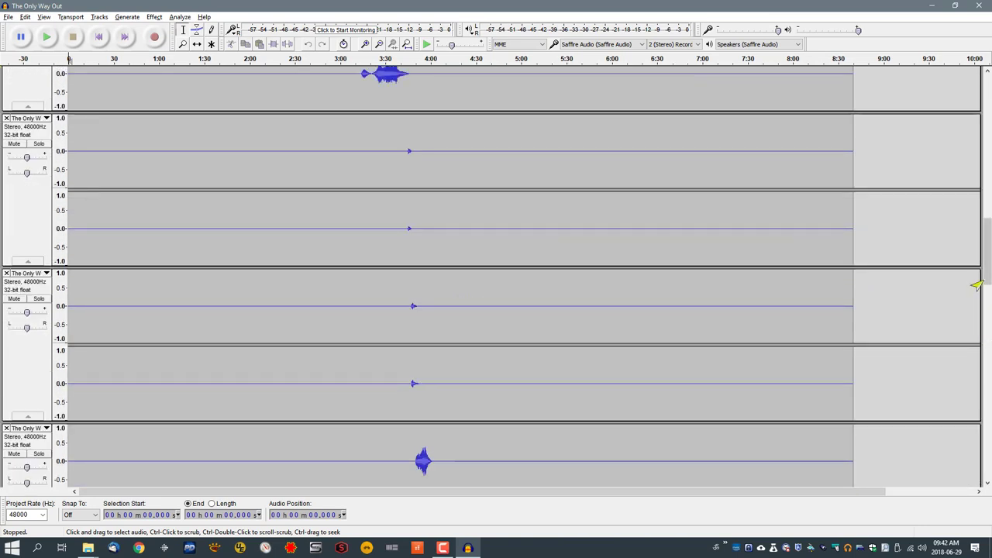
pyautogui.scroll(2, 967, 117)
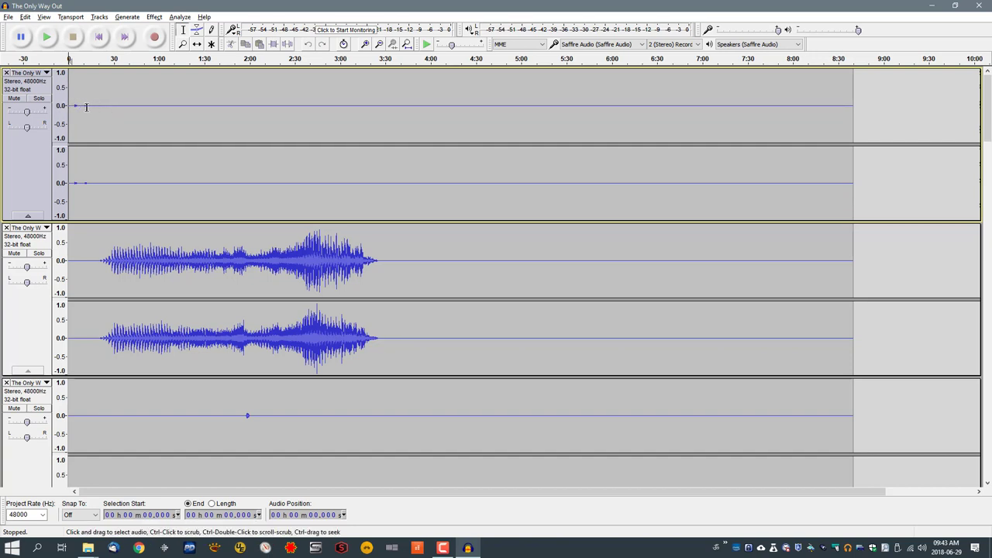
# Step: Select about 3.8 to 14.7 seconds on the first track and zoom the timeline in on that stretch from its start
pyautogui.moveTo(74, 106); pyautogui.dragTo(90, 100)
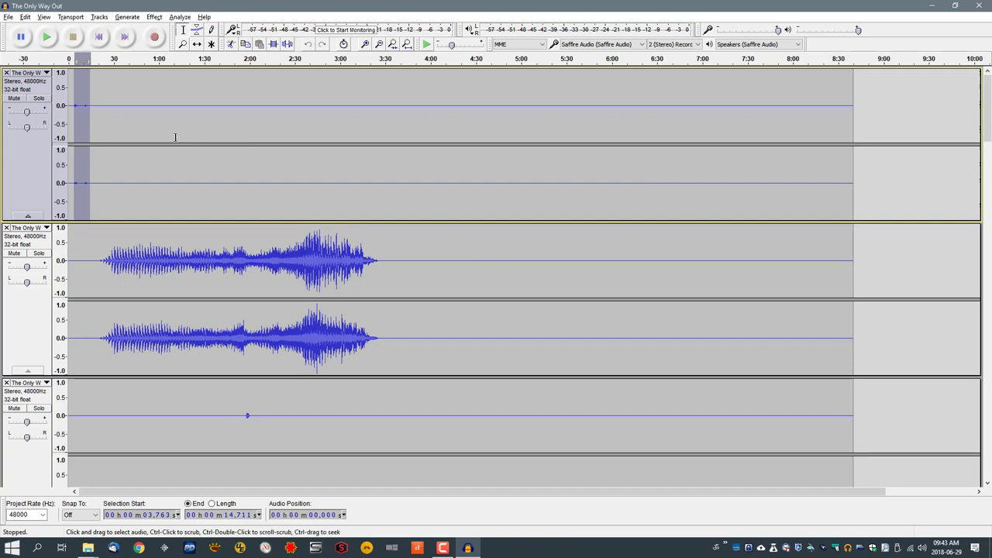
pyautogui.click(180, 45)
pyautogui.click(81, 106)
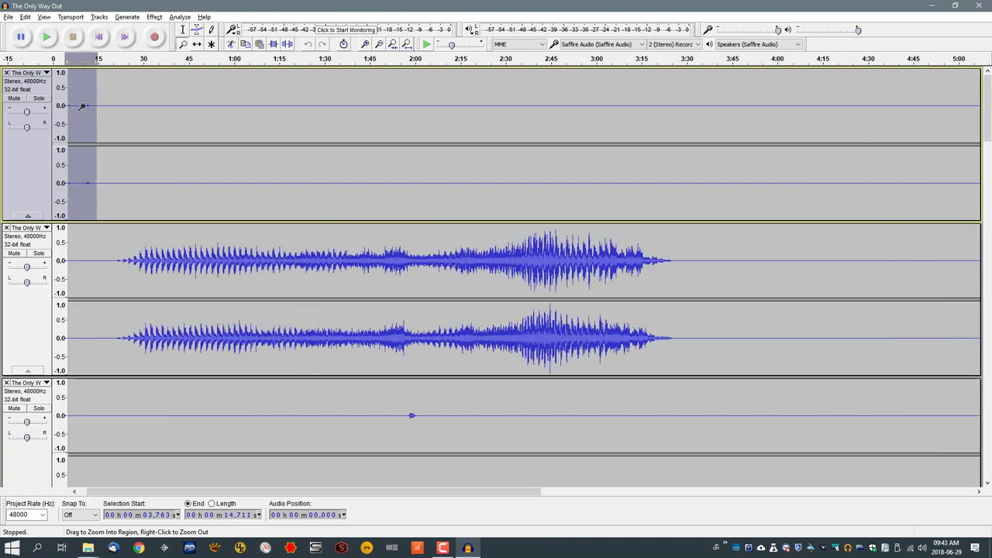
pyautogui.click(81, 107)
pyautogui.click(81, 106)
pyautogui.click(81, 107)
pyautogui.click(81, 106)
pyautogui.click(82, 106)
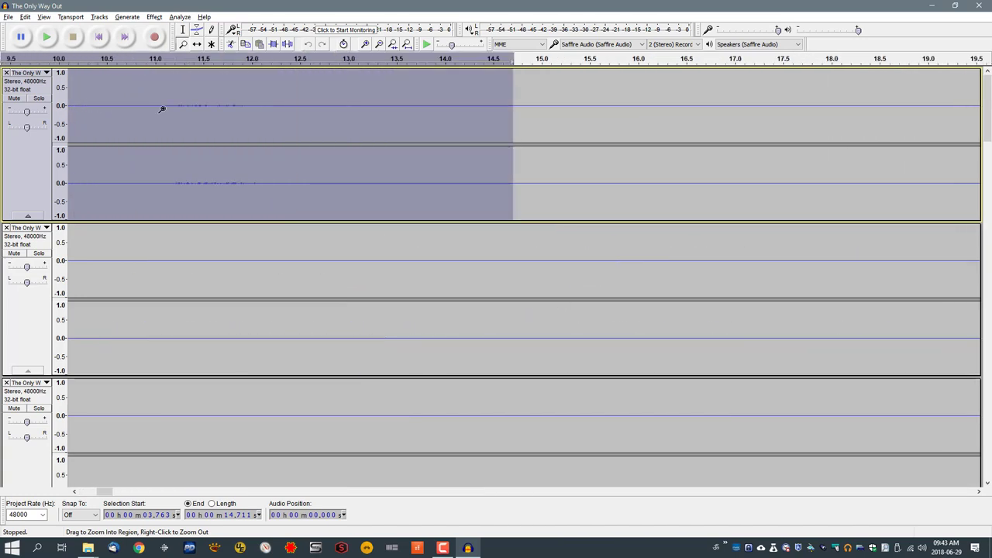
pyautogui.moveTo(103, 492); pyautogui.dragTo(91, 496)
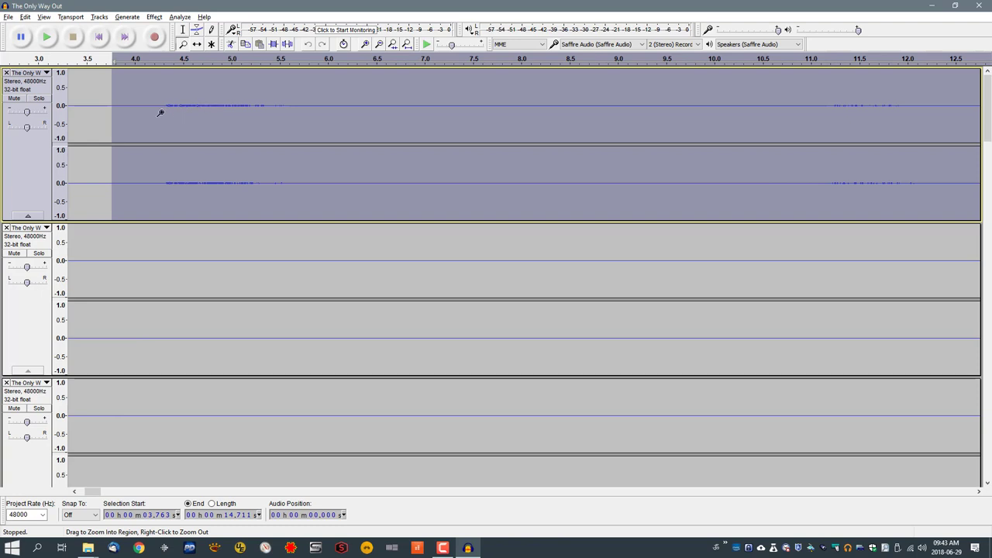
# Step: Zoom in vertically on the first track's amplitude scale to examine its quiet sounds
pyautogui.click(60, 90)
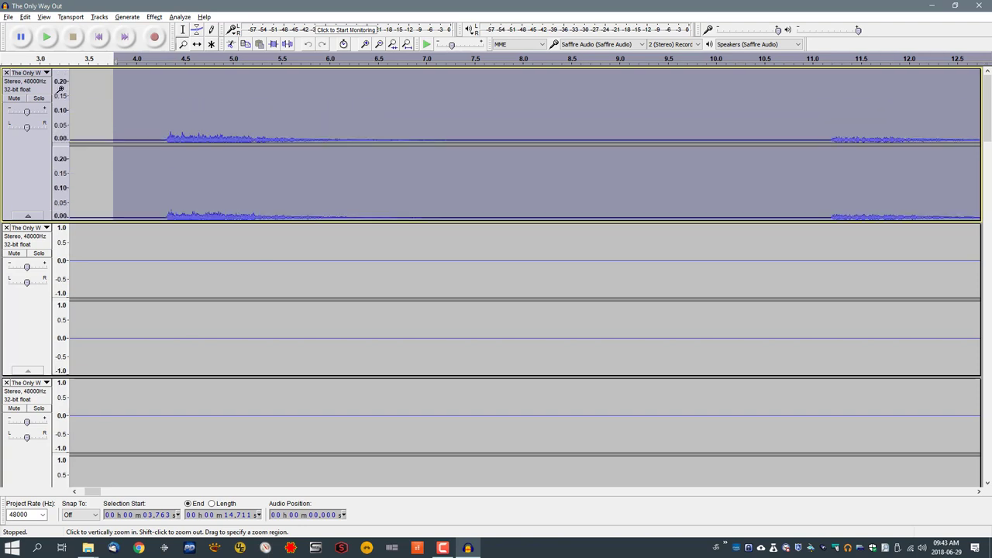
pyautogui.click(58, 97)
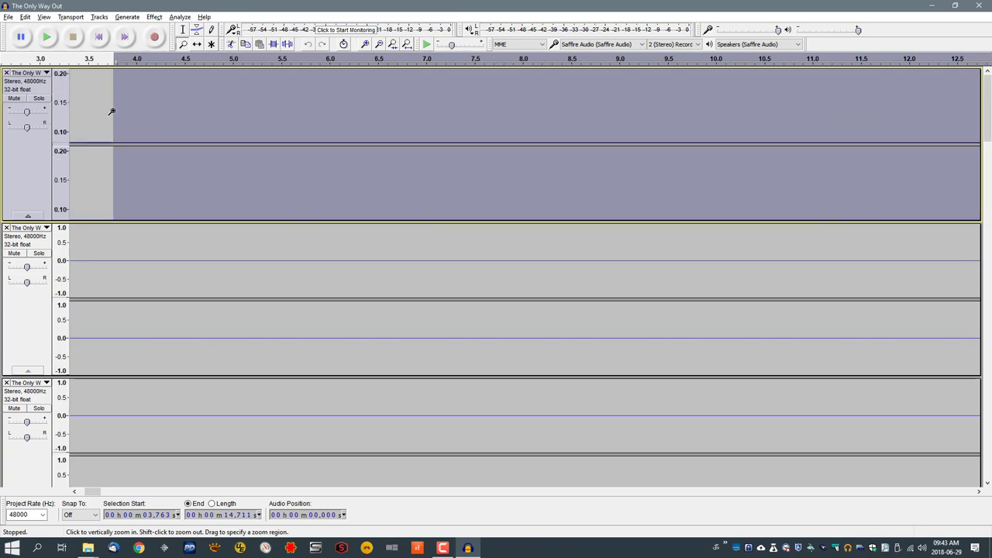
pyautogui.moveTo(60, 112); pyautogui.dragTo(60, 116)
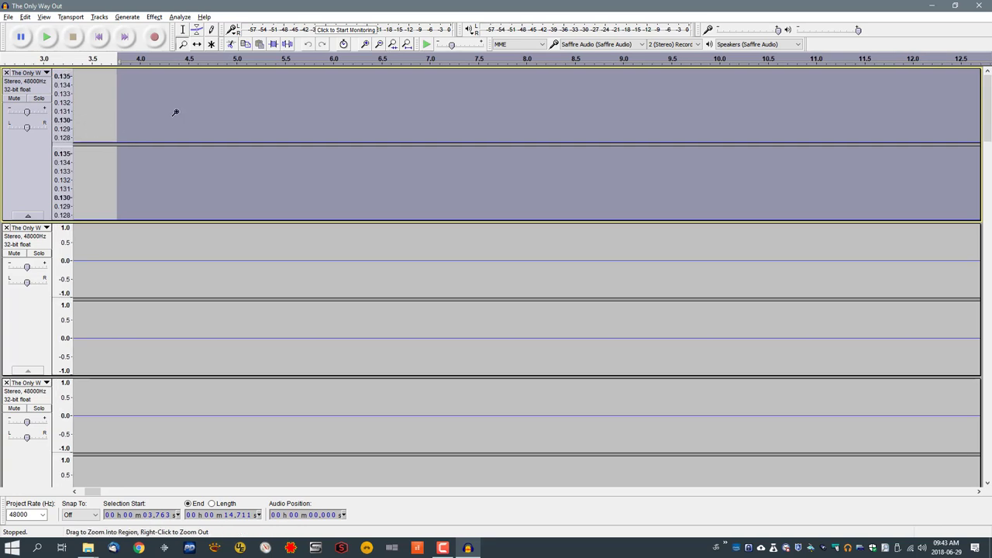
# Step: Enlarge the first track's upper channel by lowering the divider between its two channels
pyautogui.scroll(-1, 175, 113)
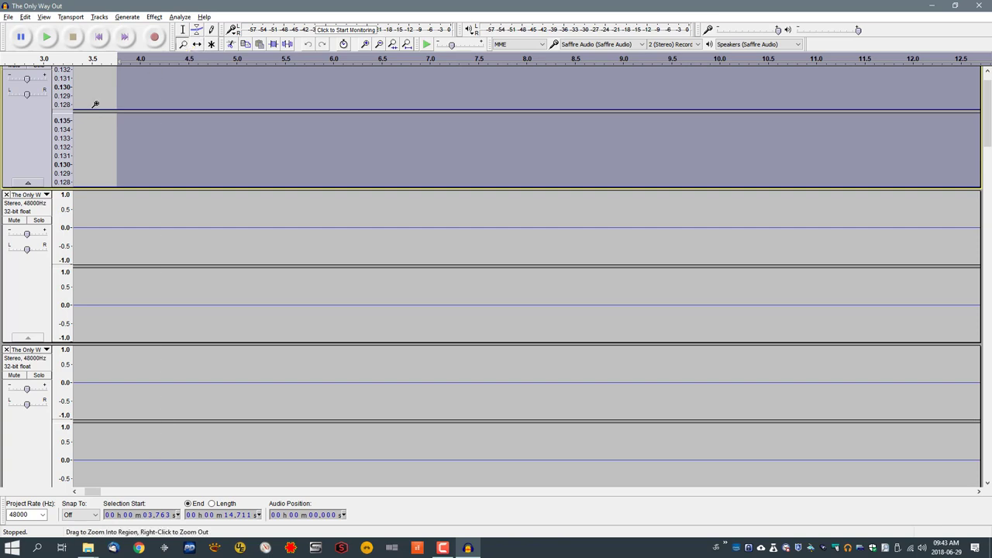
pyautogui.moveTo(95, 110); pyautogui.dragTo(85, 180)
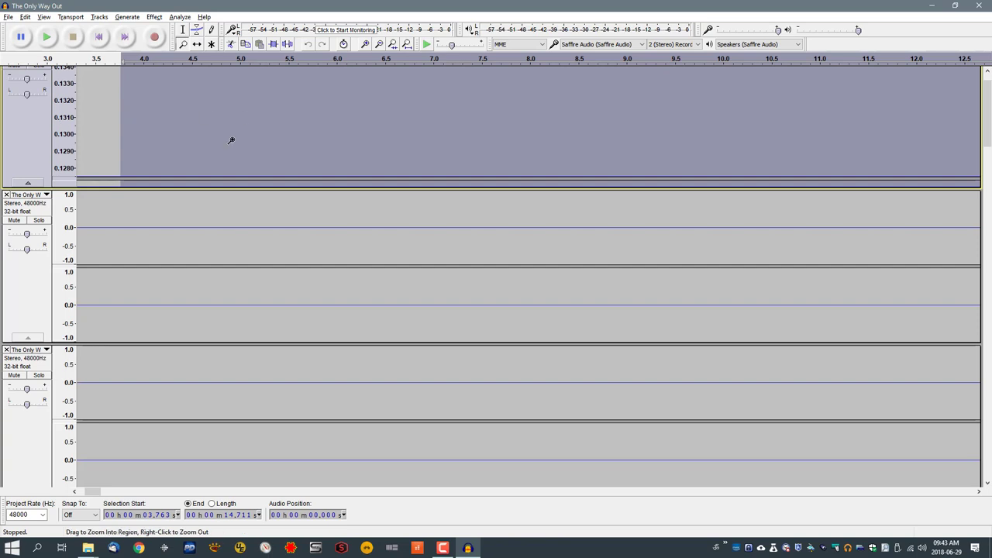
pyautogui.moveTo(983, 97); pyautogui.dragTo(984, 73)
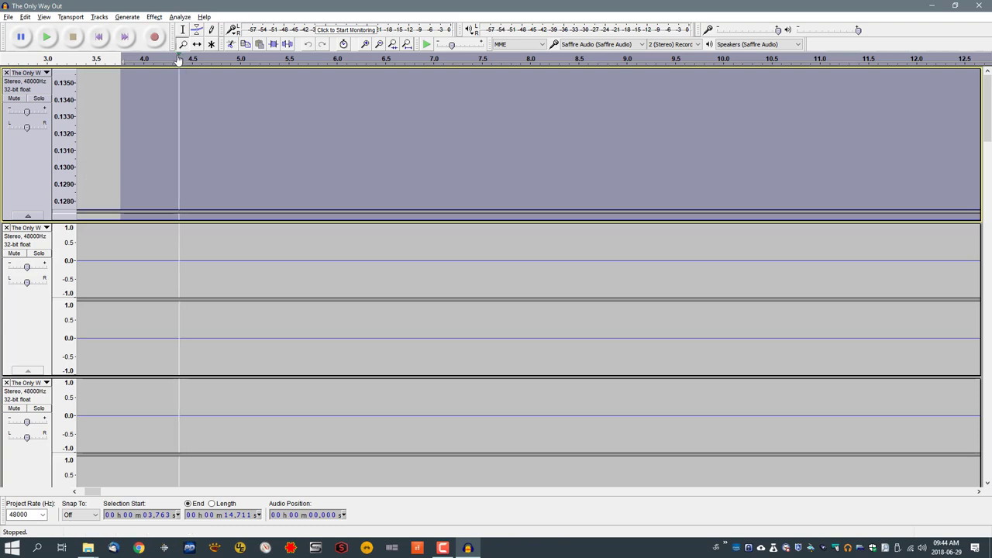
# Step: Zoom the timeline back out until roughly the first two and a half minutes fit across the tracks
pyautogui.rightClick(104, 110)
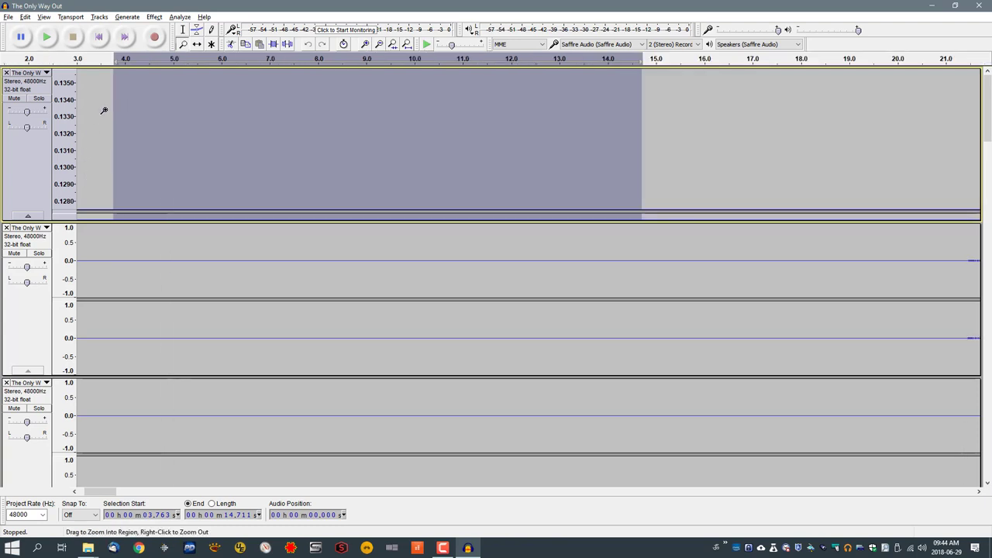
pyautogui.rightClick(104, 110)
pyautogui.rightClick(80, 122)
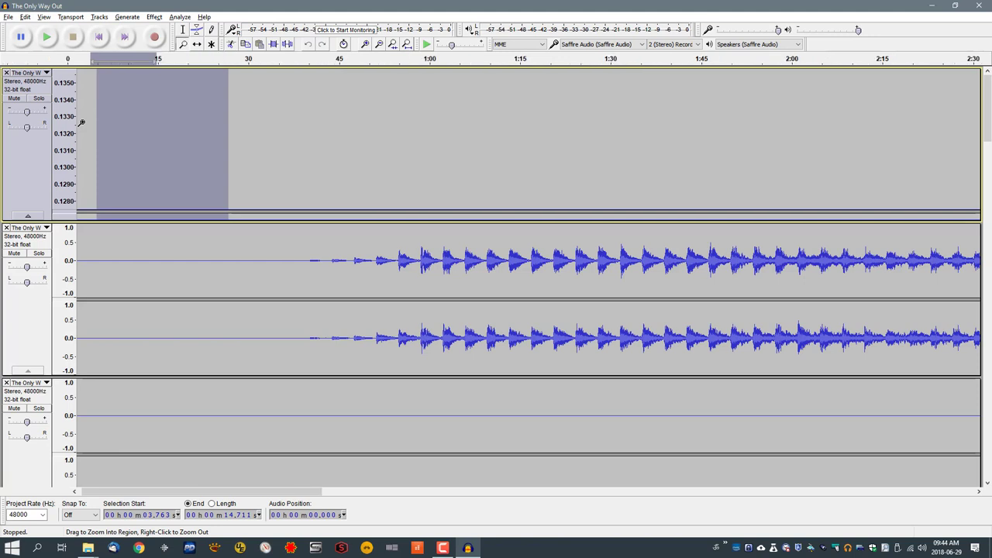
pyautogui.rightClick(81, 121)
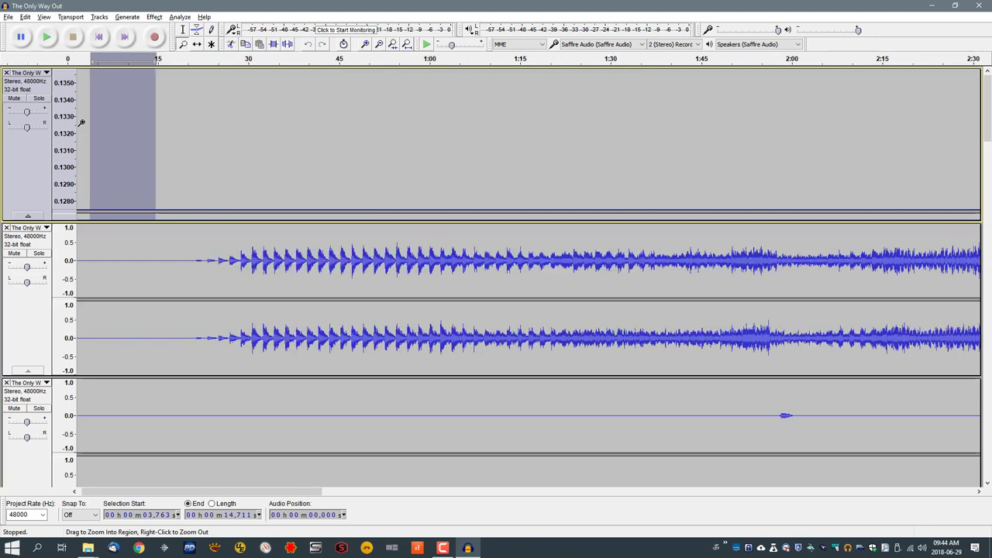
# Step: Zoom the first track's amplitude scale back out to about -0.15 to 0.35
pyautogui.rightClick(67, 165)
pyautogui.rightClick(64, 175)
pyautogui.rightClick(66, 169)
pyautogui.rightClick(66, 169)
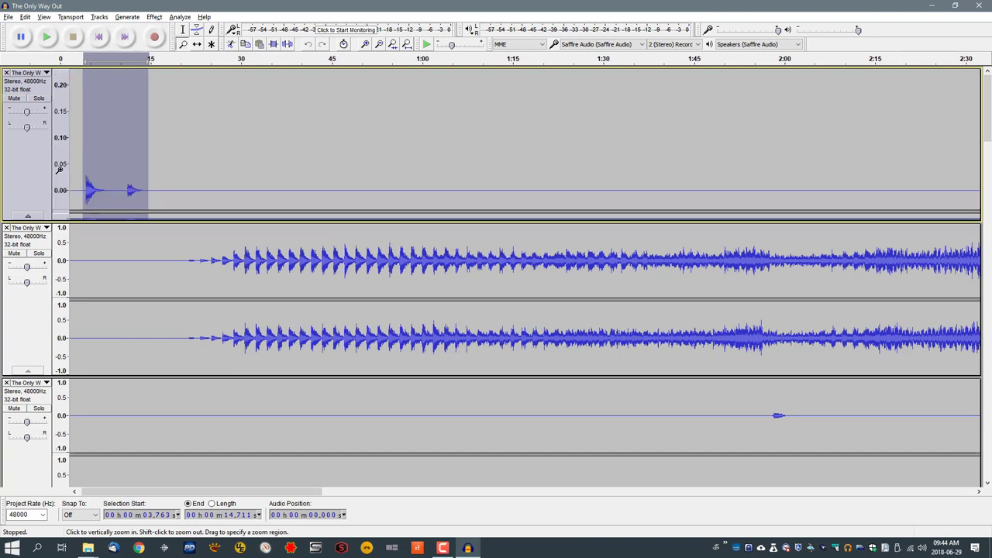
pyautogui.rightClick(66, 169)
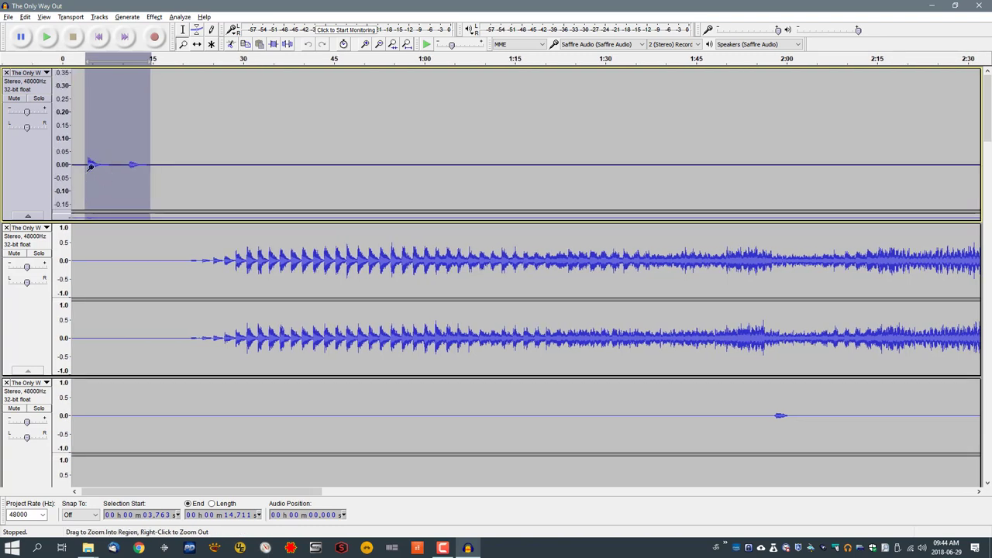
# Step: Zoom in on the first track's selection, play the selected audio once and stop playback
pyautogui.hotkey('ctrl', '1')
pyautogui.hotkey('ctrl', '1')
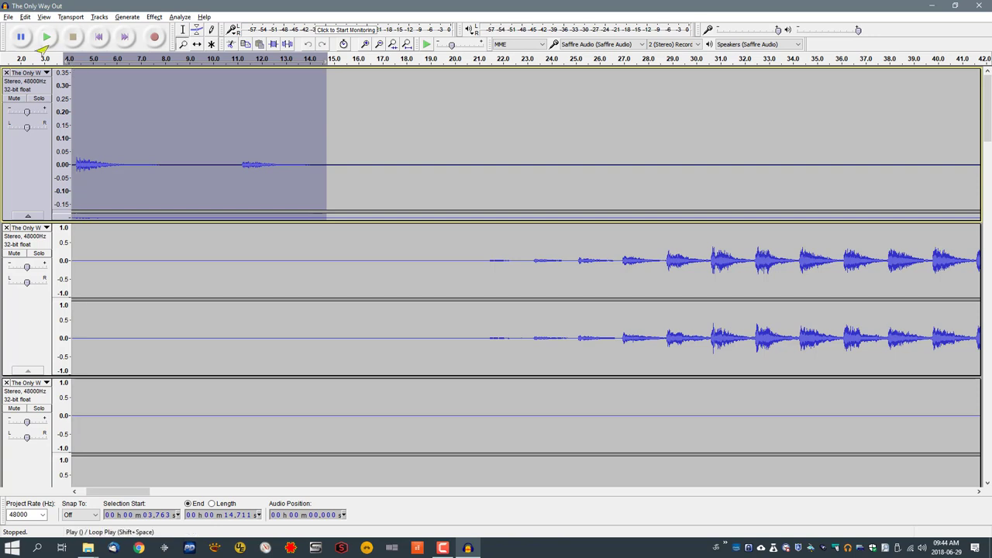
pyautogui.click(43, 40)
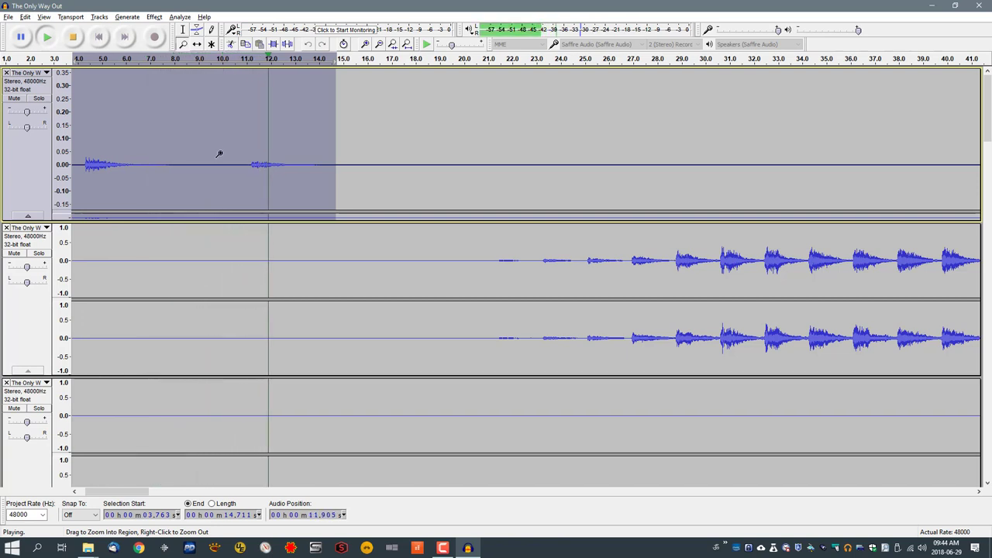
pyautogui.click(72, 36)
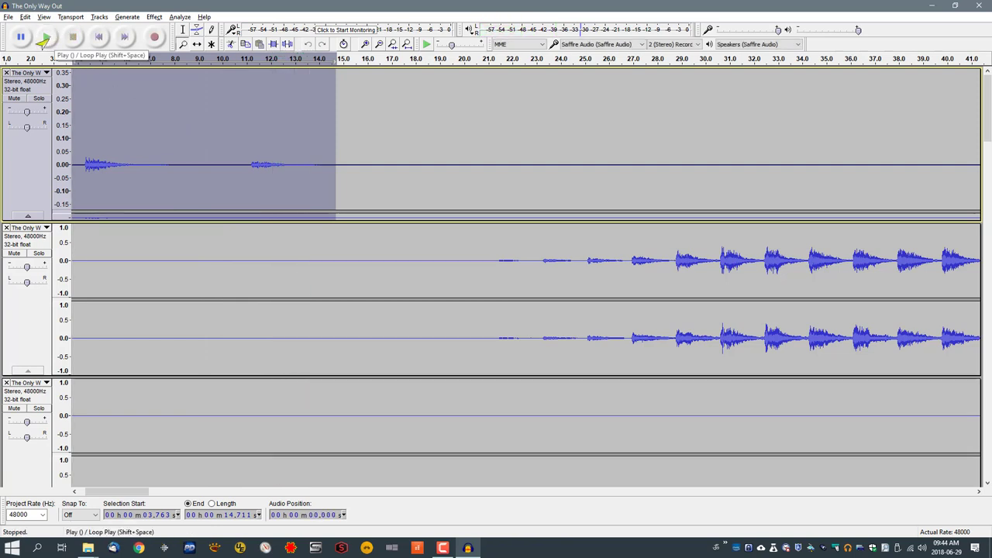
# Step: Play the first track's selected audio in a loop and stop it again
pyautogui.press('shift')
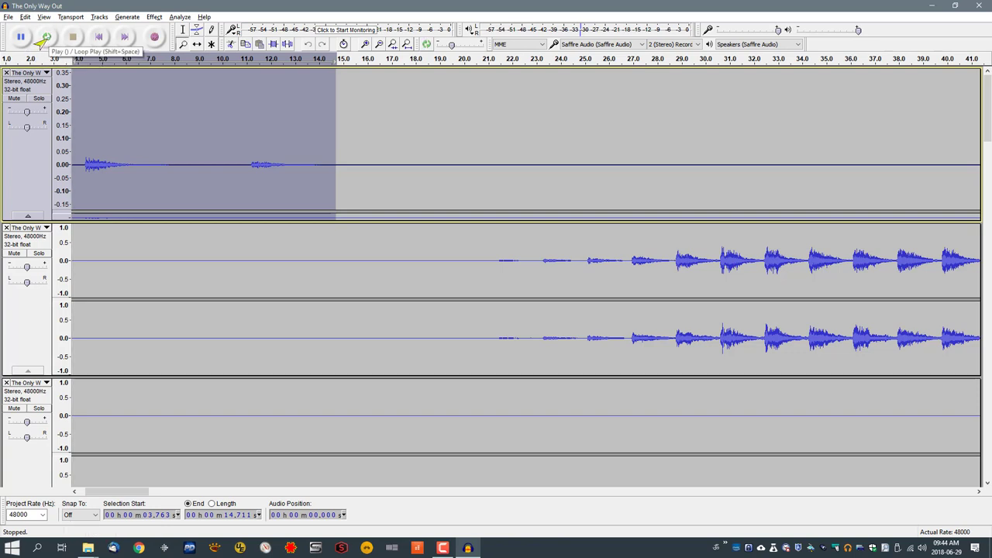
pyautogui.keyDown('shift'); pyautogui.click(44, 38); pyautogui.keyUp('shift')
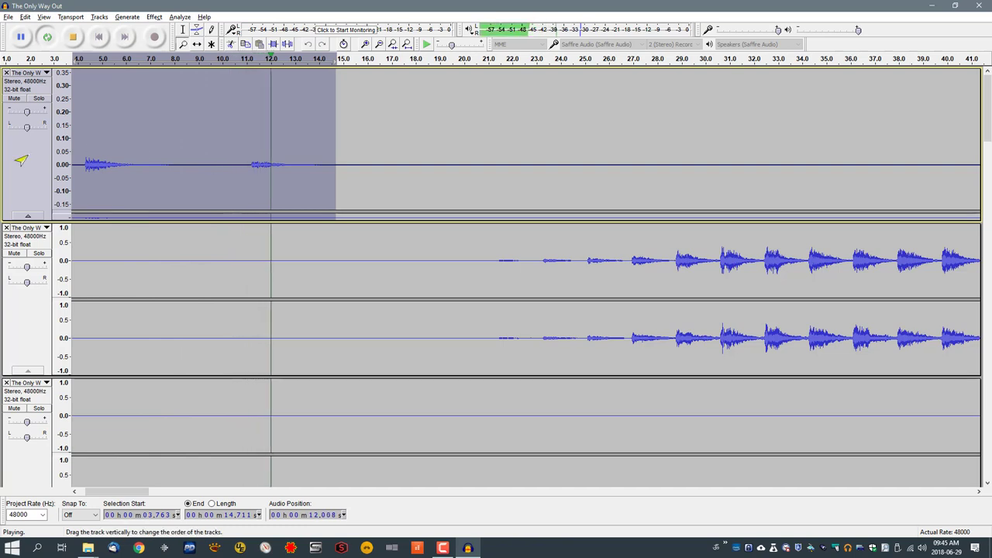
pyautogui.click(70, 40)
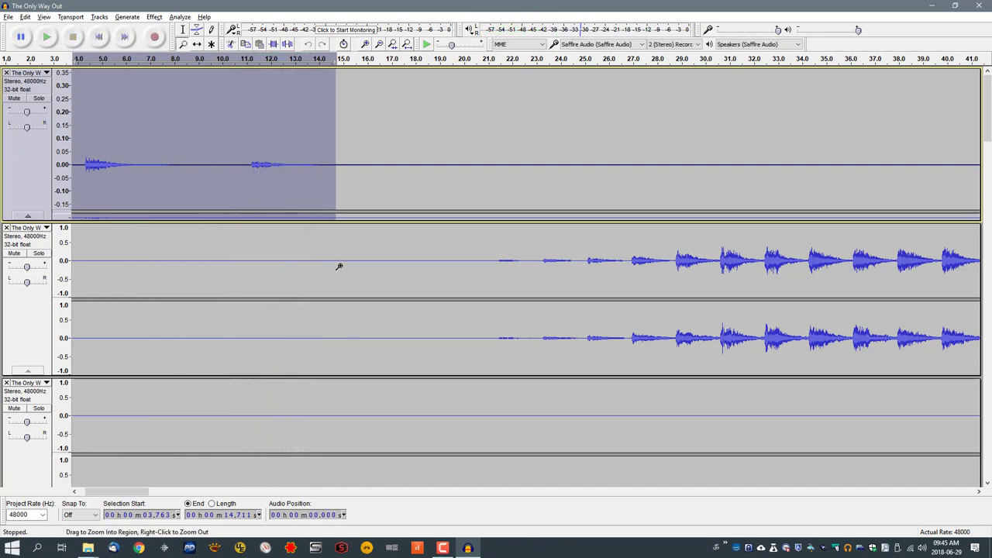
# Step: Place the cursor in the second track at about 1:18.6, play the project briefly from there and stop
pyautogui.moveTo(138, 491); pyautogui.dragTo(236, 488)
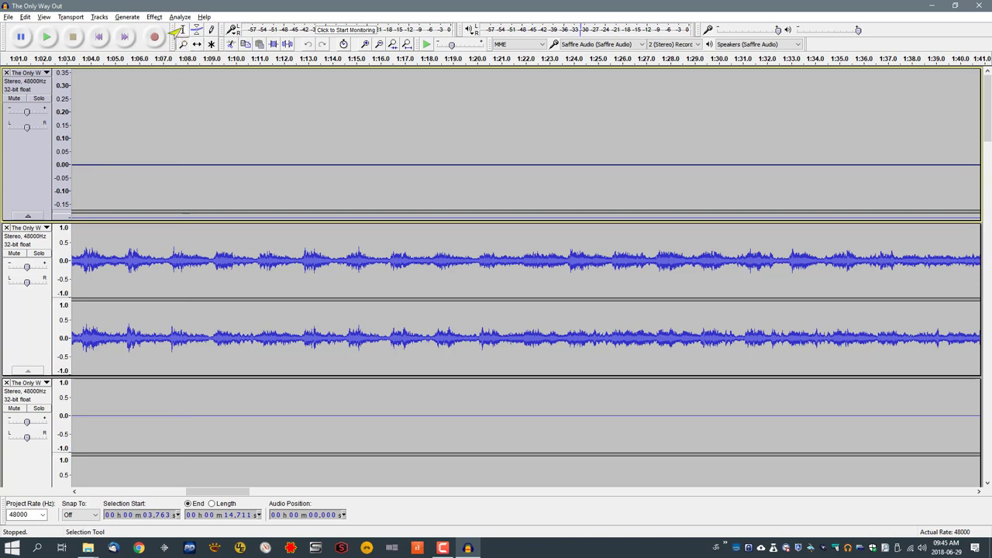
pyautogui.click(444, 254)
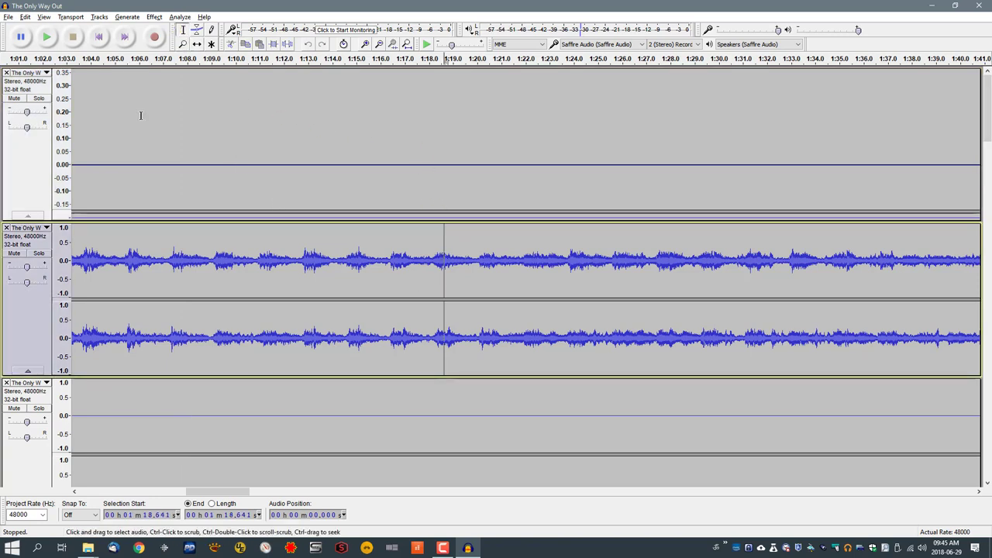
pyautogui.click(47, 37)
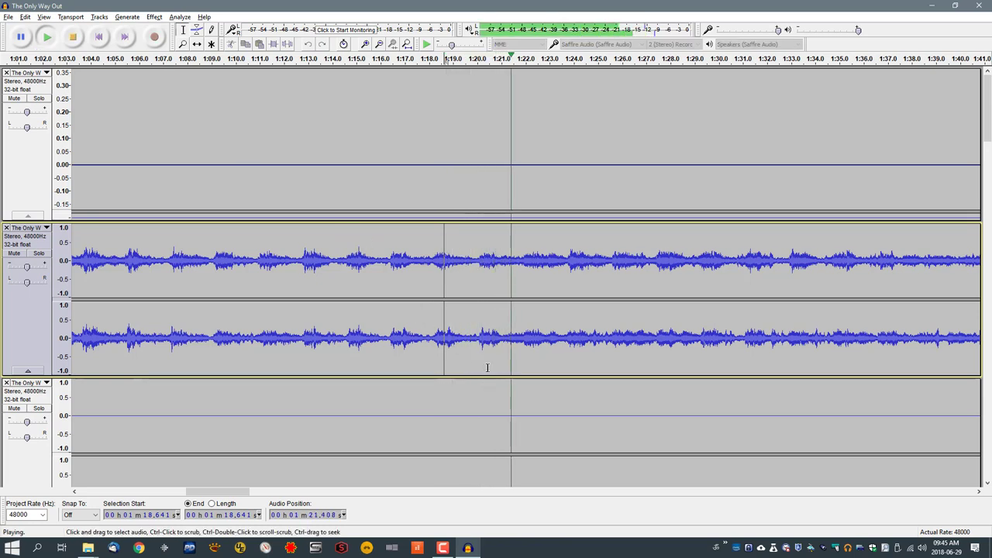
pyautogui.click(68, 37)
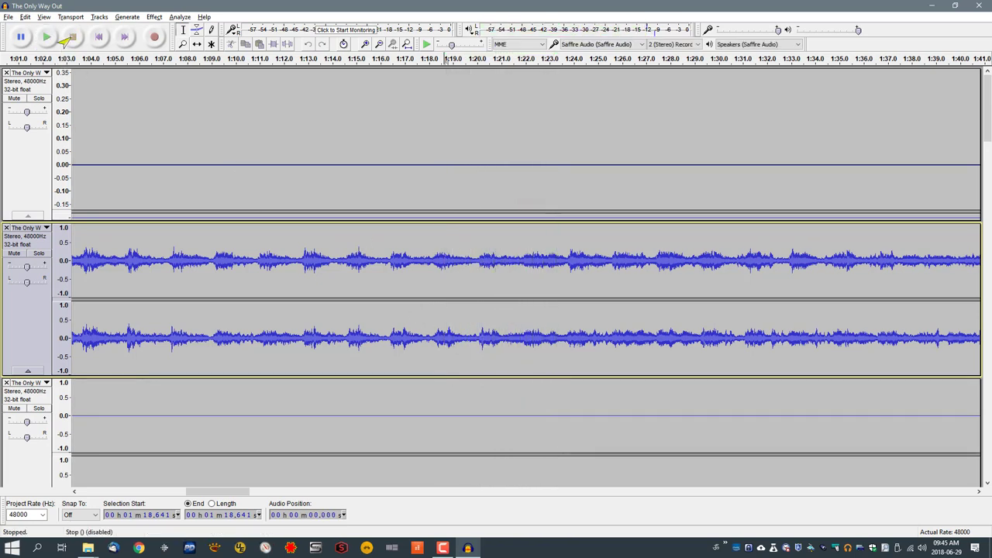
# Step: Look through the remaining tracks down the project while advancing along the timeline to about 4:27
pyautogui.scroll(-1, 310, 310)
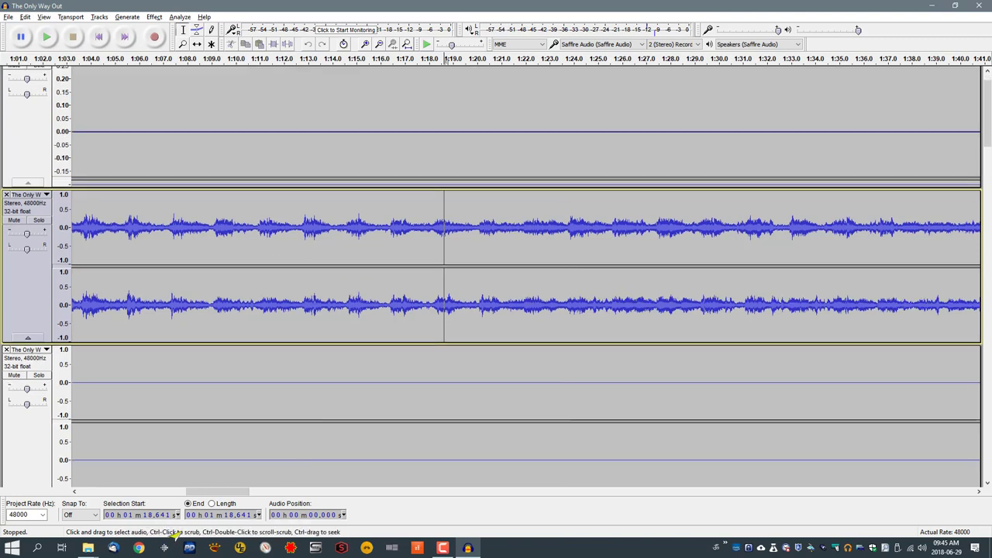
pyautogui.moveTo(244, 486); pyautogui.dragTo(309, 469)
pyautogui.scroll(-1, 512, 377)
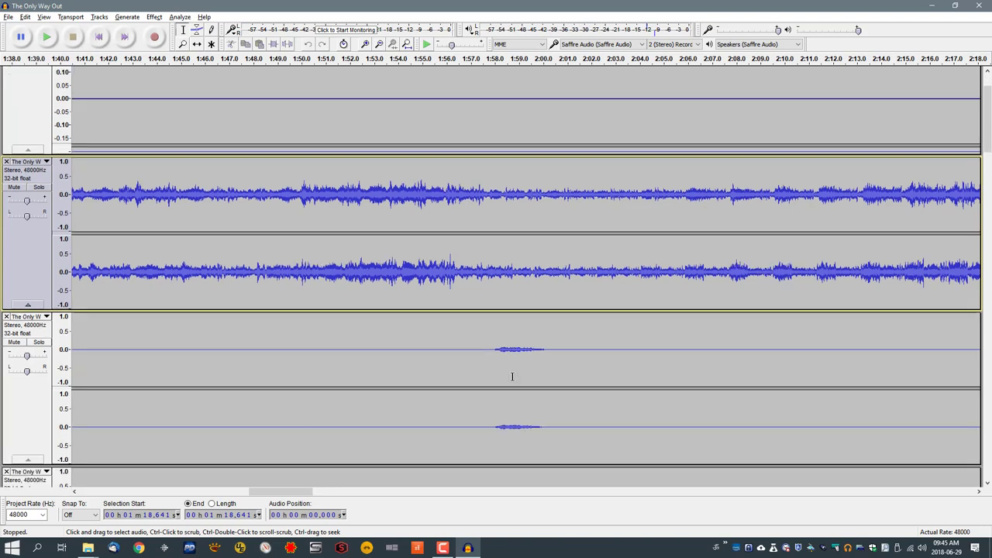
pyautogui.scroll(-6, 512, 376)
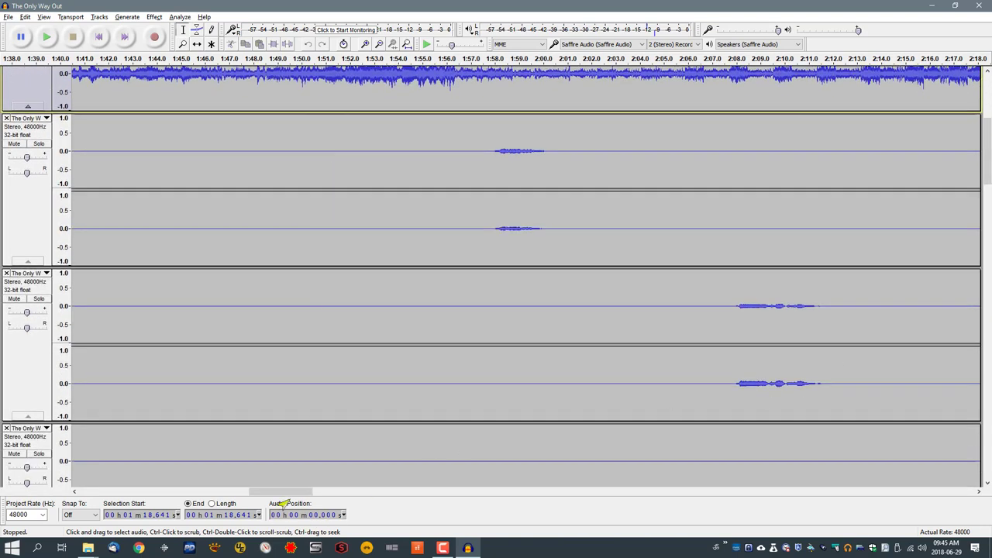
pyautogui.moveTo(283, 491); pyautogui.dragTo(401, 487)
pyautogui.scroll(-3, 417, 426)
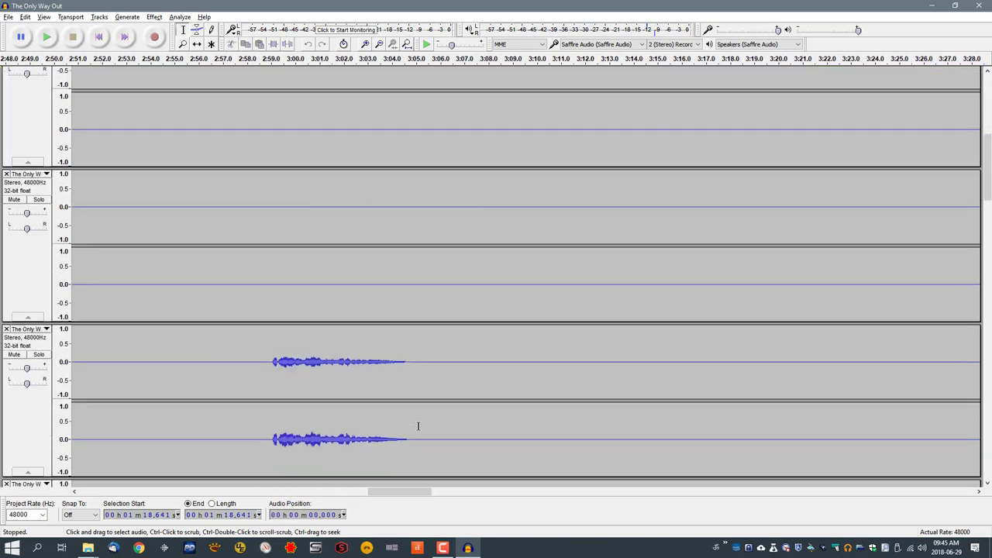
pyautogui.scroll(-20, 418, 426)
pyautogui.scroll(1, 418, 426)
pyautogui.moveTo(404, 493); pyautogui.dragTo(573, 483)
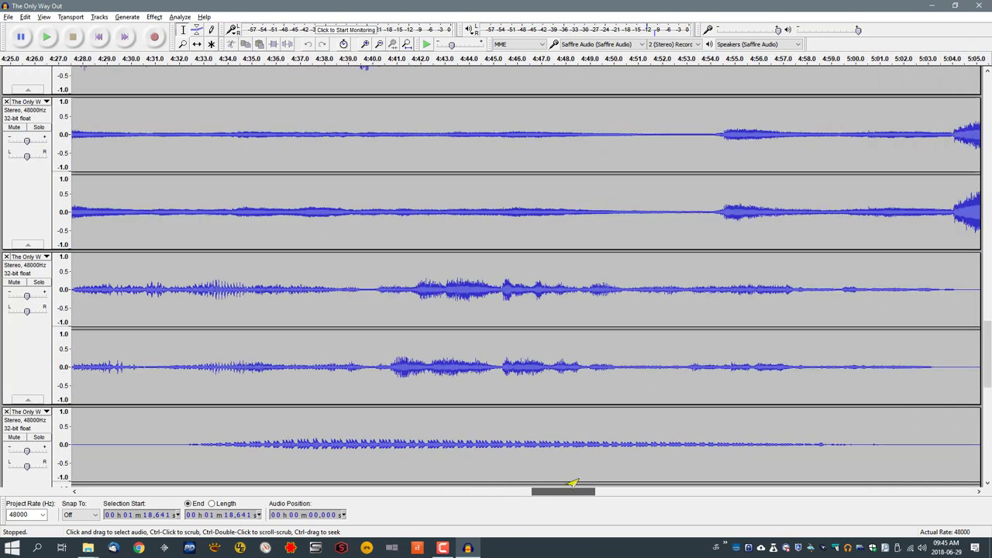
# Step: Close Audacity and return to the root folder of the STUDIO (M:) drive in File Explorer
pyautogui.click(978, 7)
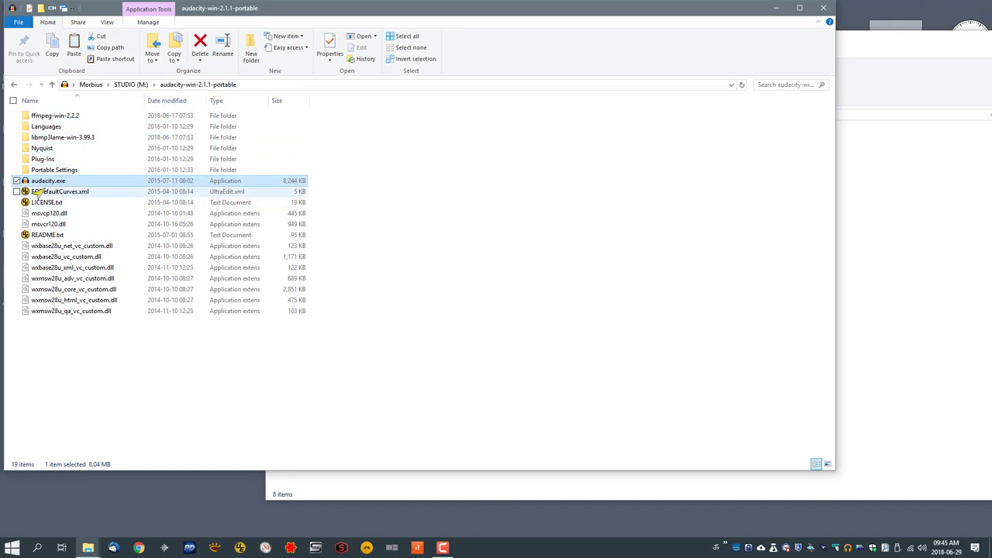
pyautogui.click(129, 85)
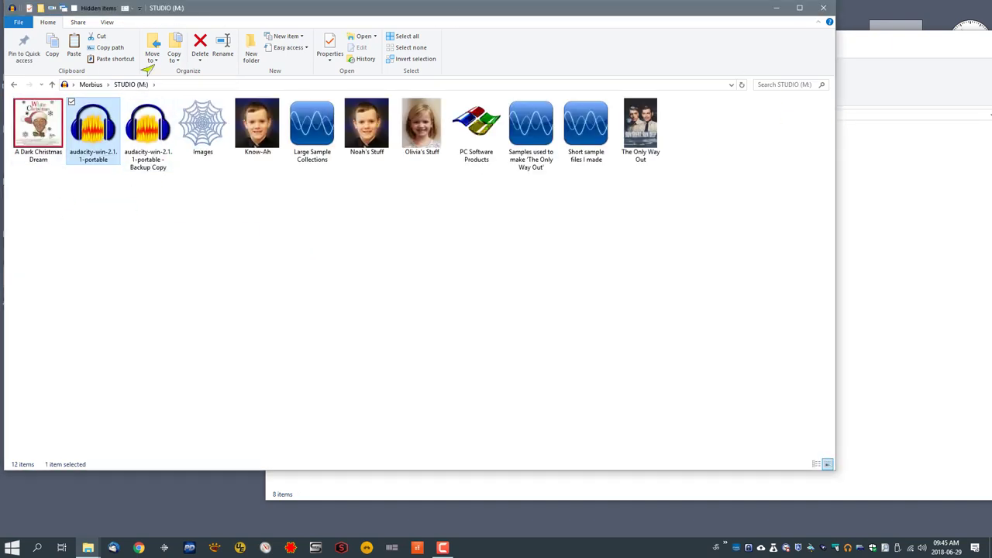
pyautogui.moveTo(94, 138)
# Step: Open the Video Tutorials for Audacity (YouTube) folder on the PATRIOT (N:) drive and fit the Name column to its contents
pyautogui.click(90, 84)
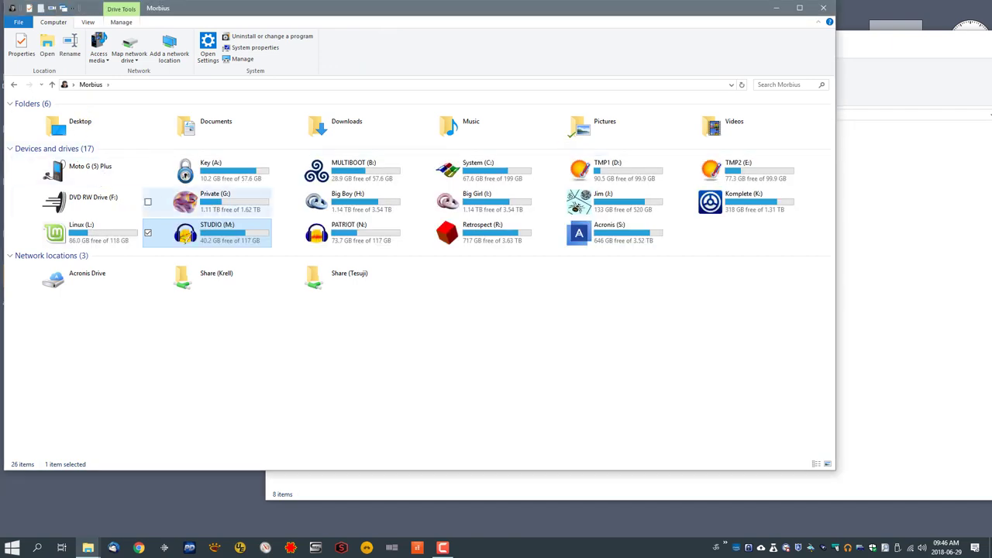
pyautogui.doubleClick(350, 234)
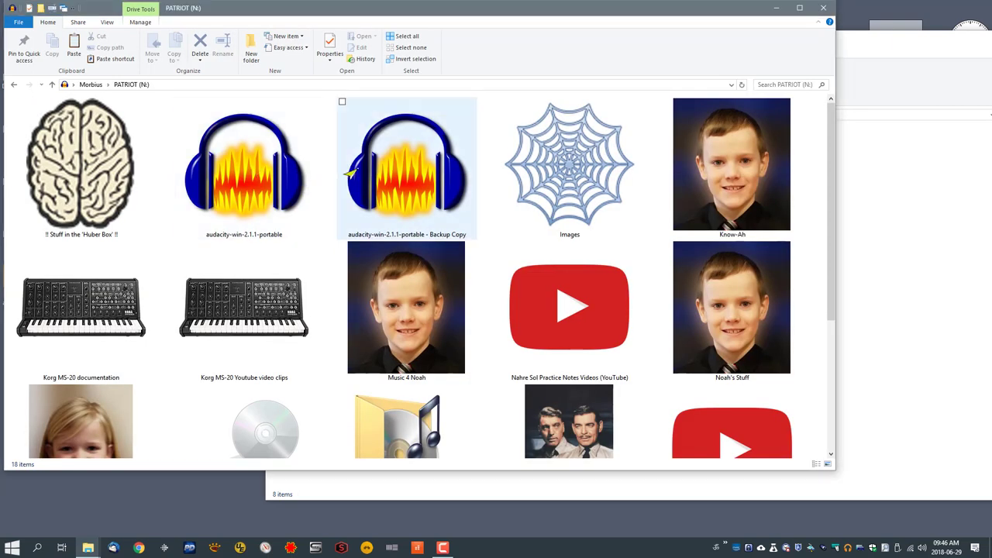
pyautogui.scroll(-3, 356, 182)
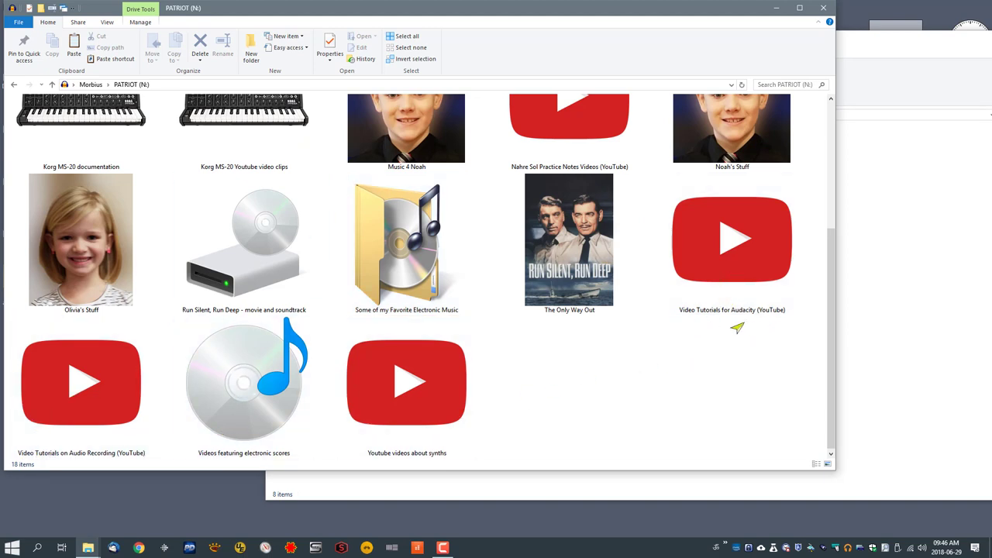
pyautogui.doubleClick(721, 245)
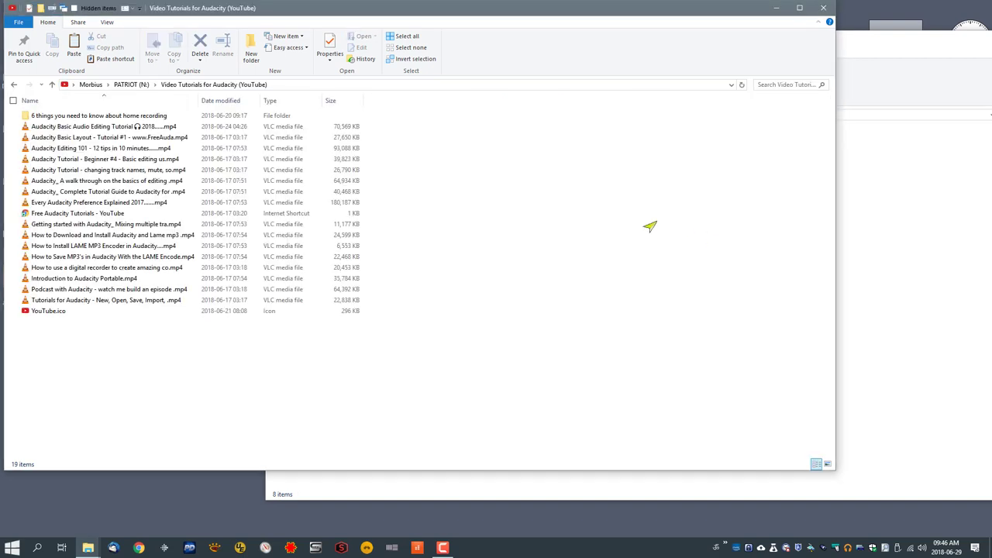
pyautogui.rightClick(116, 103)
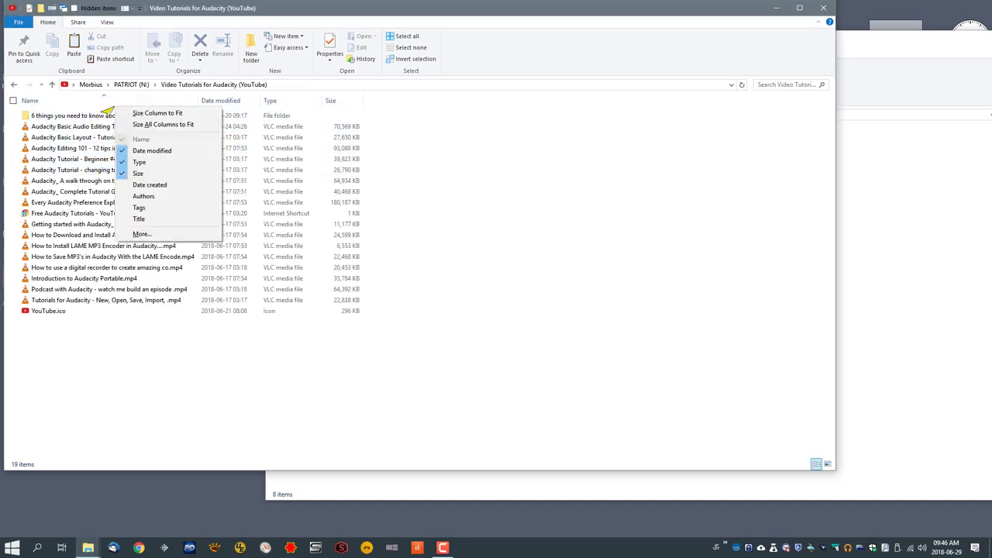
pyautogui.click(148, 114)
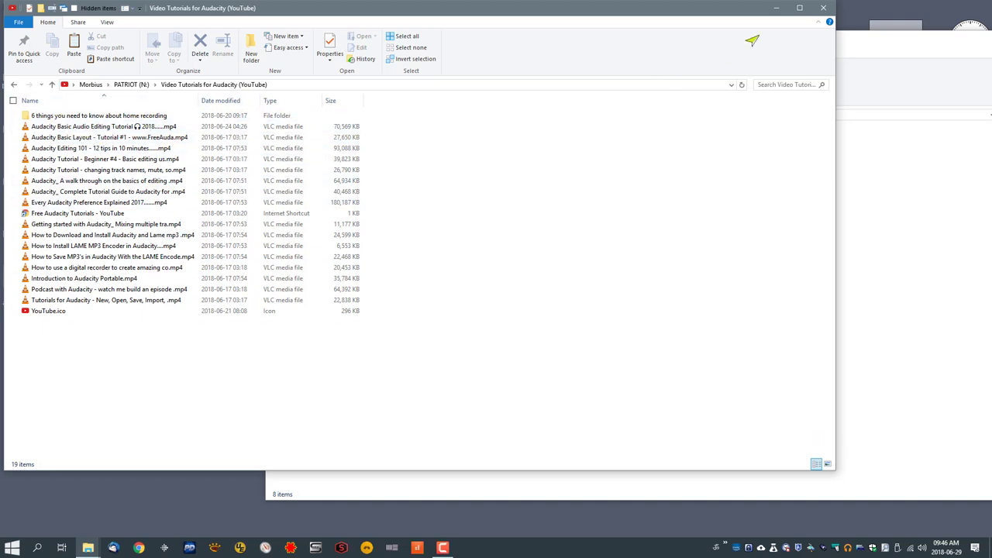
# Step: Close the video tutorials folder window and The Only Way Out folder window
pyautogui.click(822, 10)
pyautogui.moveTo(905, 40); pyautogui.dragTo(731, 51)
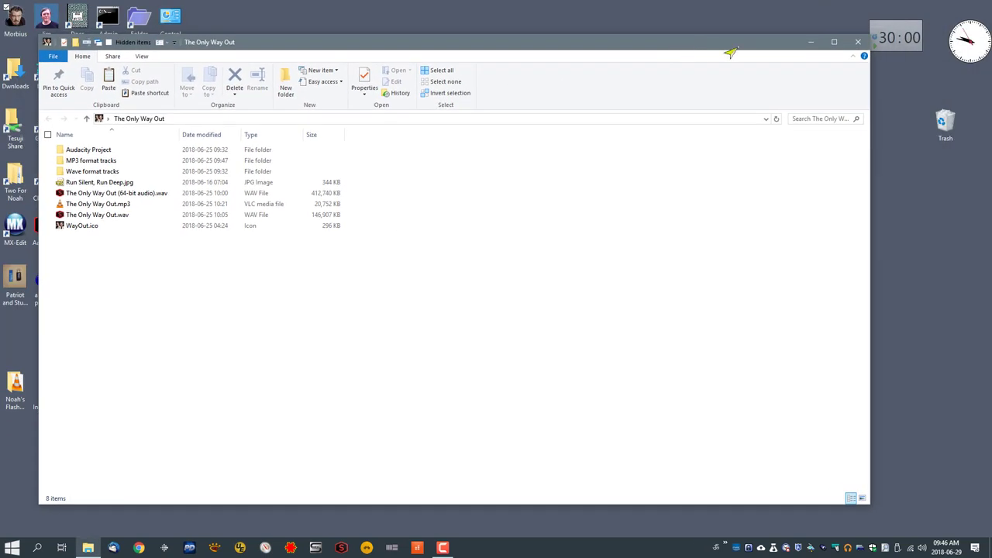
pyautogui.click(857, 42)
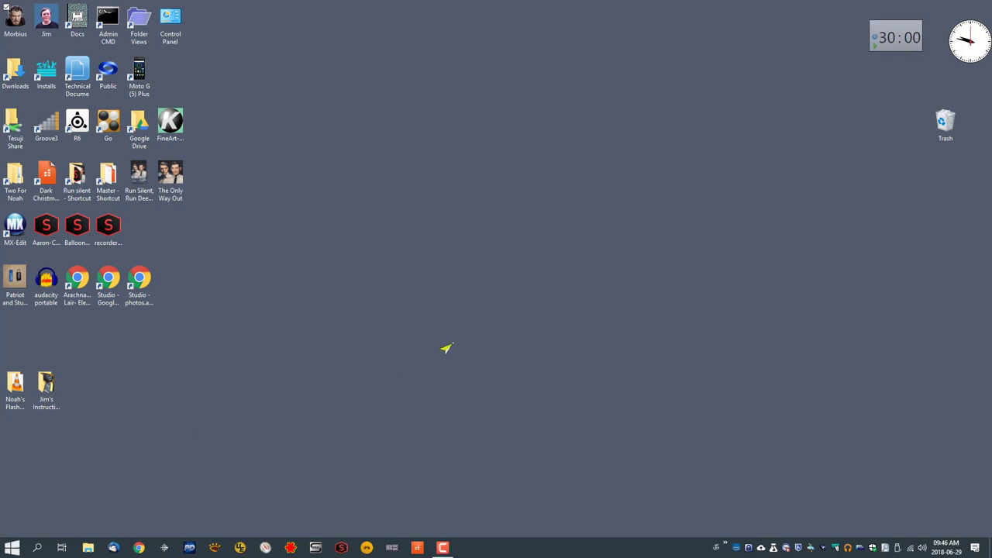
# Step: Launch Cakewalk, dismiss its startup notices and close the start screen
pyautogui.click(409, 552)
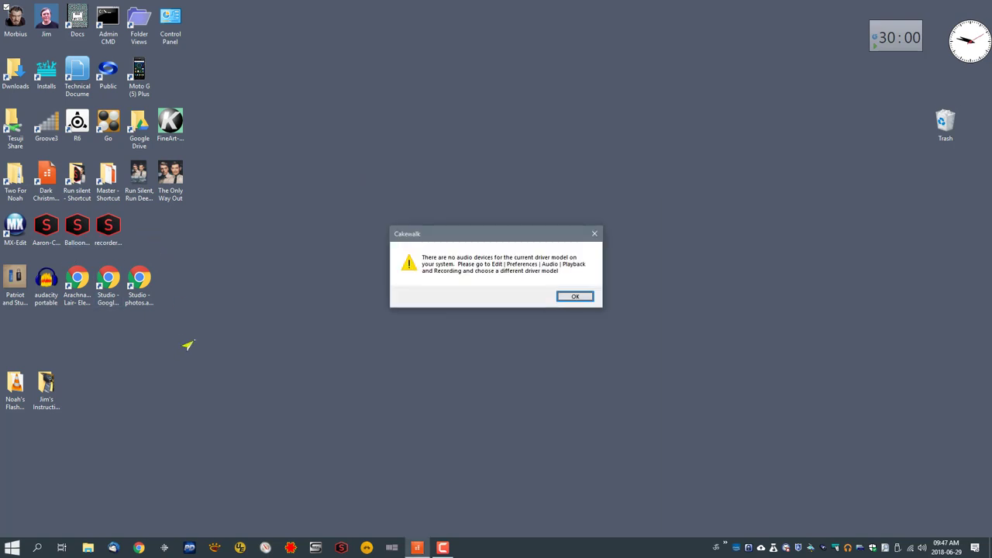
pyautogui.click(573, 296)
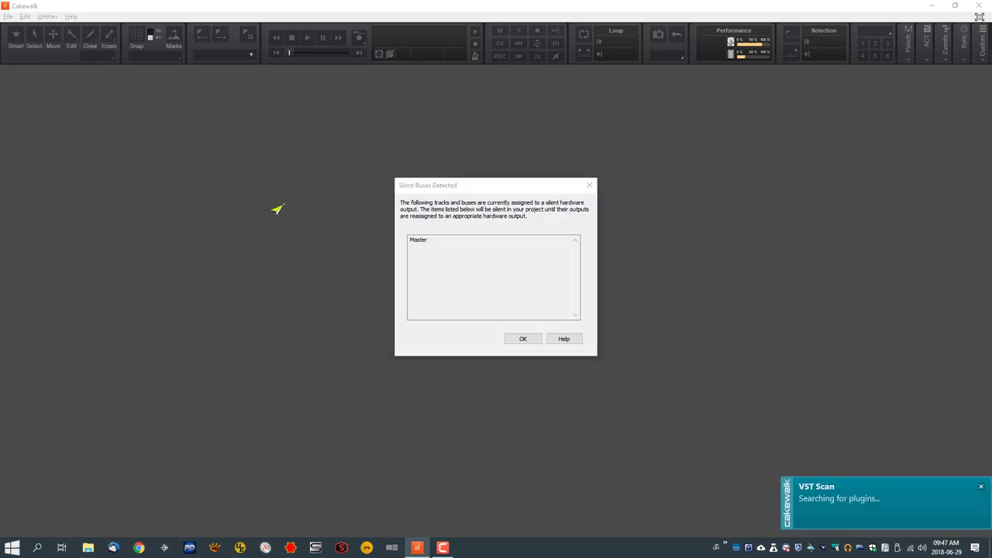
pyautogui.click(520, 339)
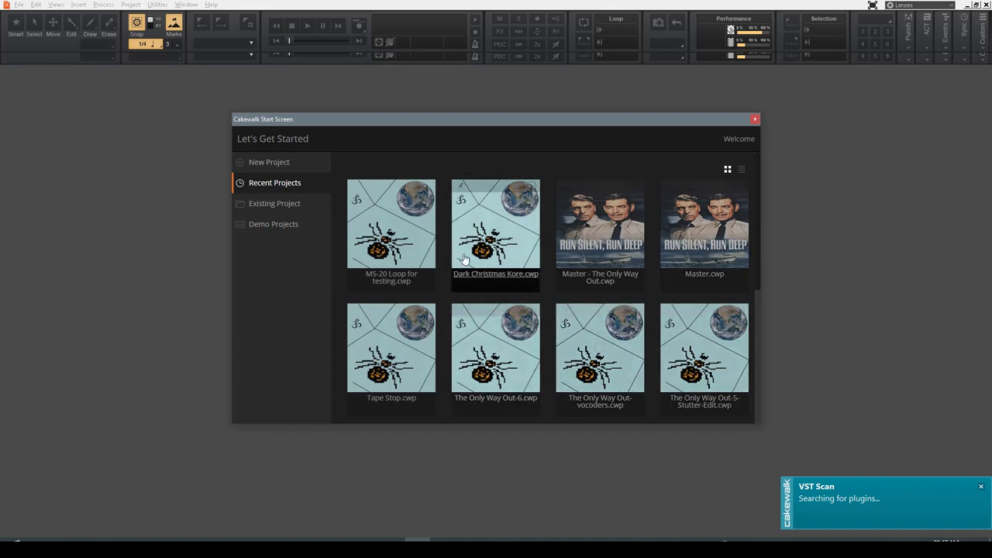
pyautogui.click(753, 121)
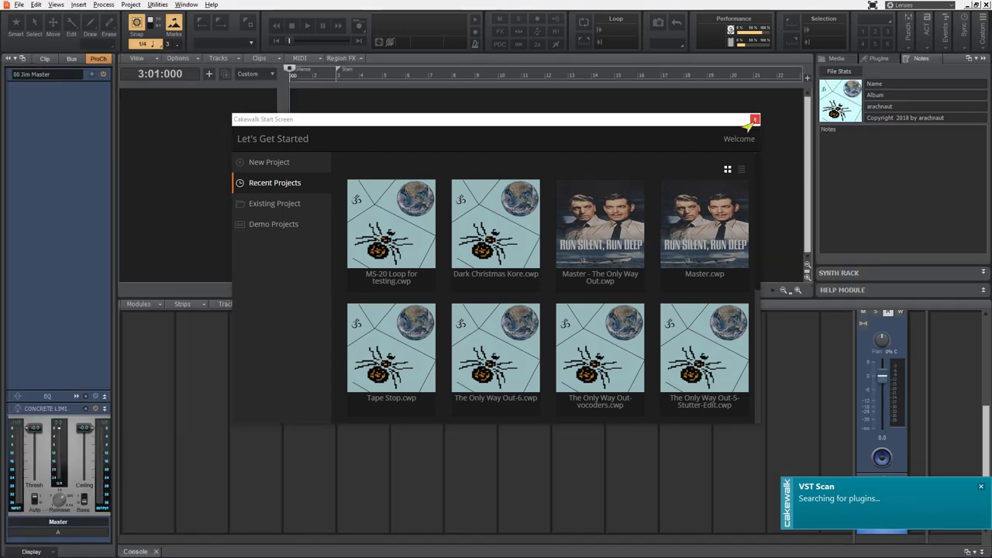
pyautogui.click(753, 121)
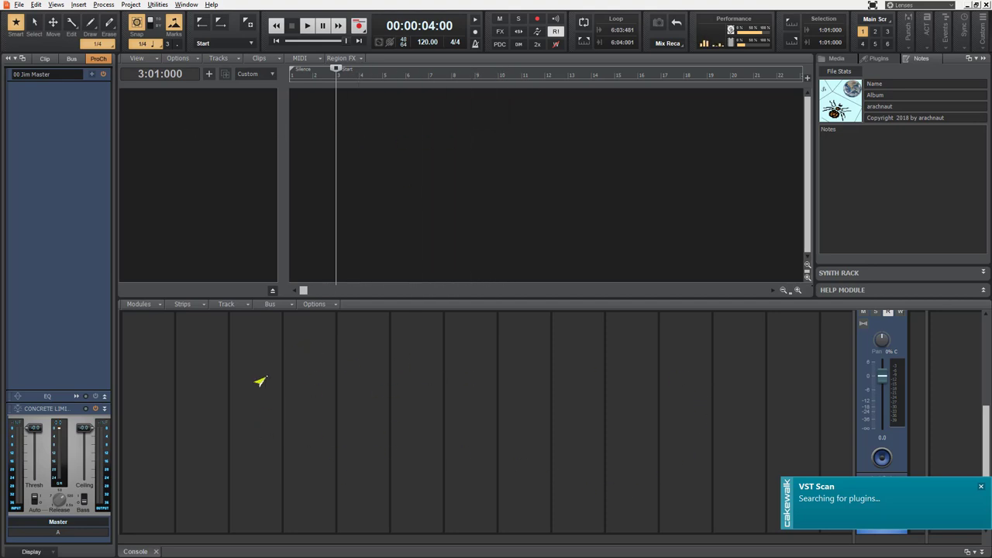
# Step: Open the recent project Master - The Only Way Out.cwp and accept the silent buses notice
pyautogui.click(17, 6)
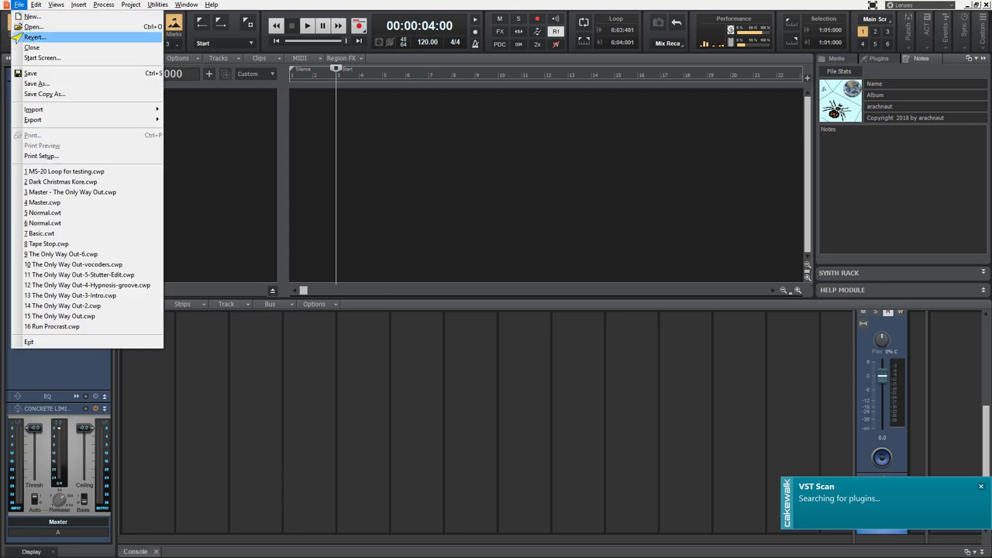
pyautogui.click(57, 194)
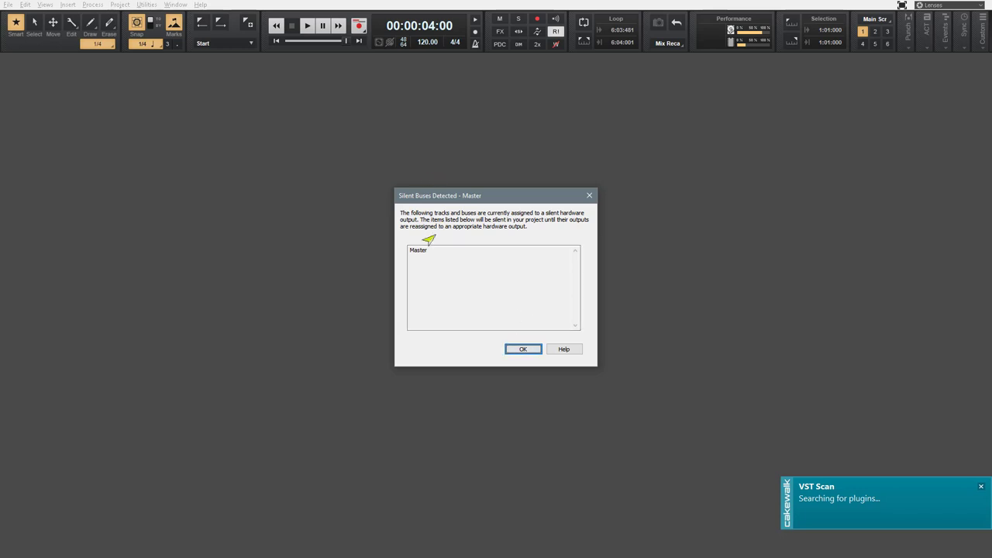
pyautogui.click(523, 349)
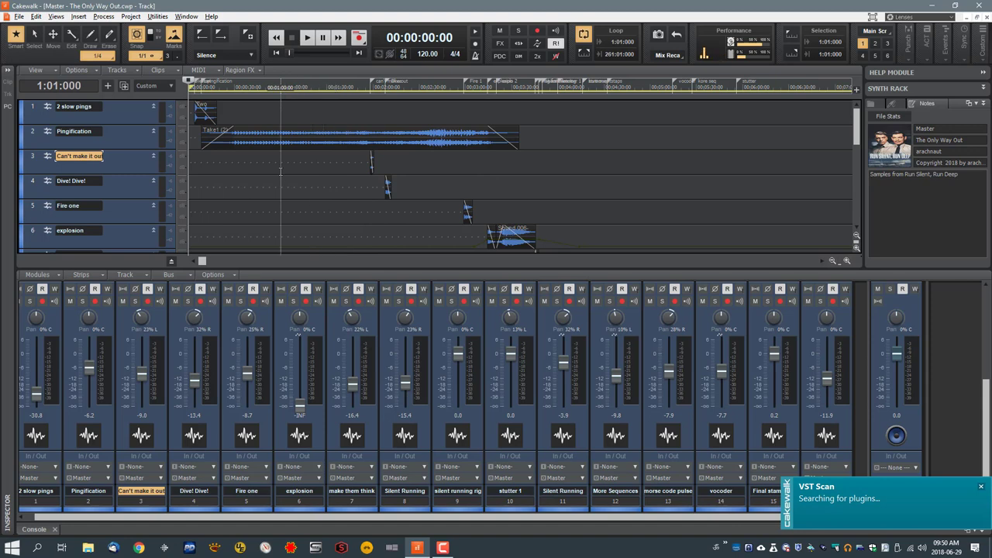
# Step: Enlarge the console over the track area until its strips show the gain, ProChannel, FX and sends sections
pyautogui.scroll(-10, 287, 171)
pyautogui.scroll(10, 423, 155)
pyautogui.moveTo(324, 275); pyautogui.dragTo(333, 147)
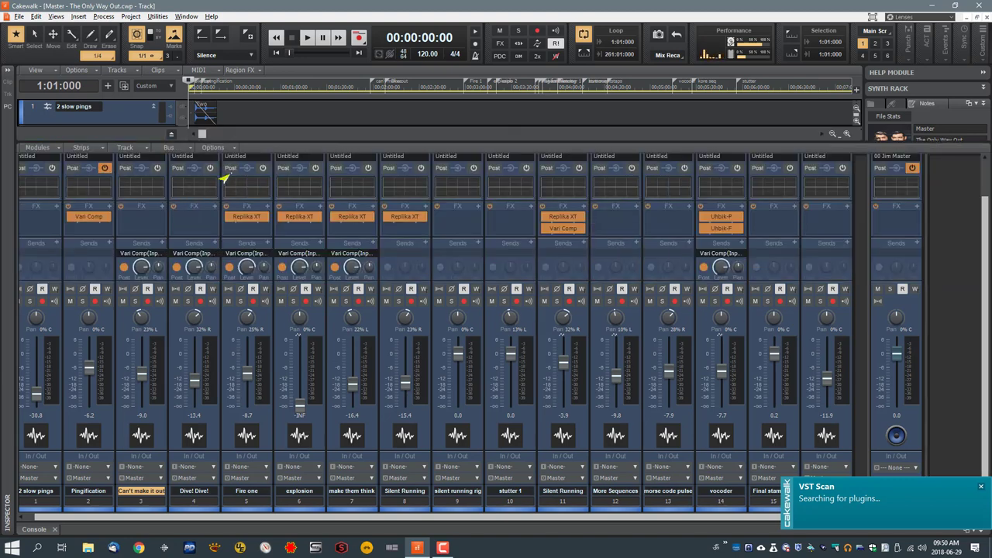
pyautogui.moveTo(266, 143); pyautogui.dragTo(267, 115)
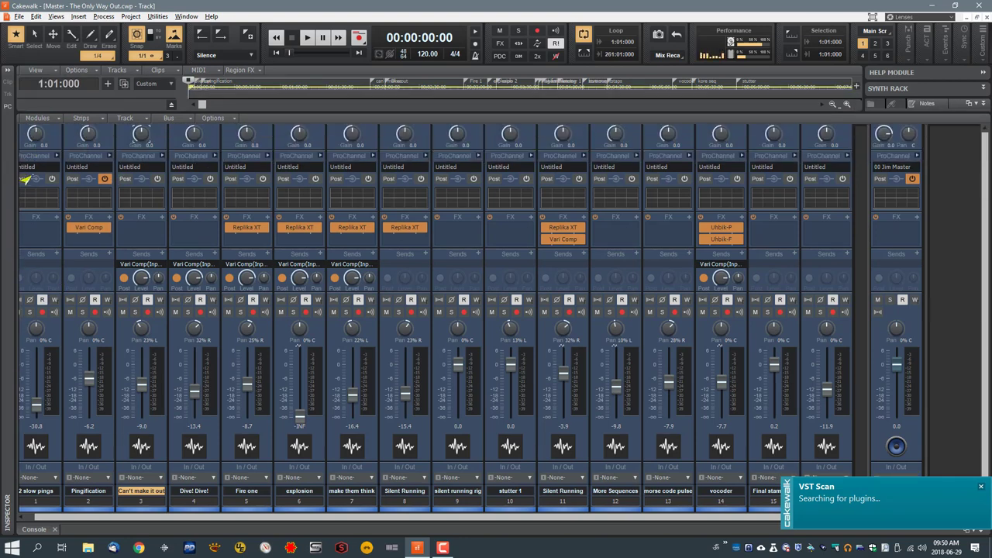
# Step: Collapse the console to reveal the full track view and look over the clips from 2 slow pings down to Tape Stop
pyautogui.scroll(-1, 27, 196)
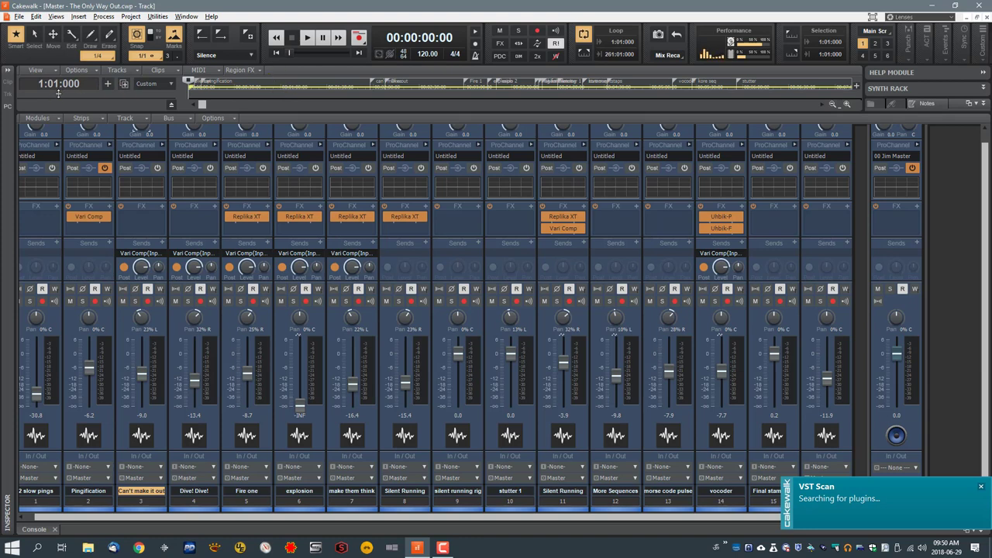
pyautogui.click(39, 529)
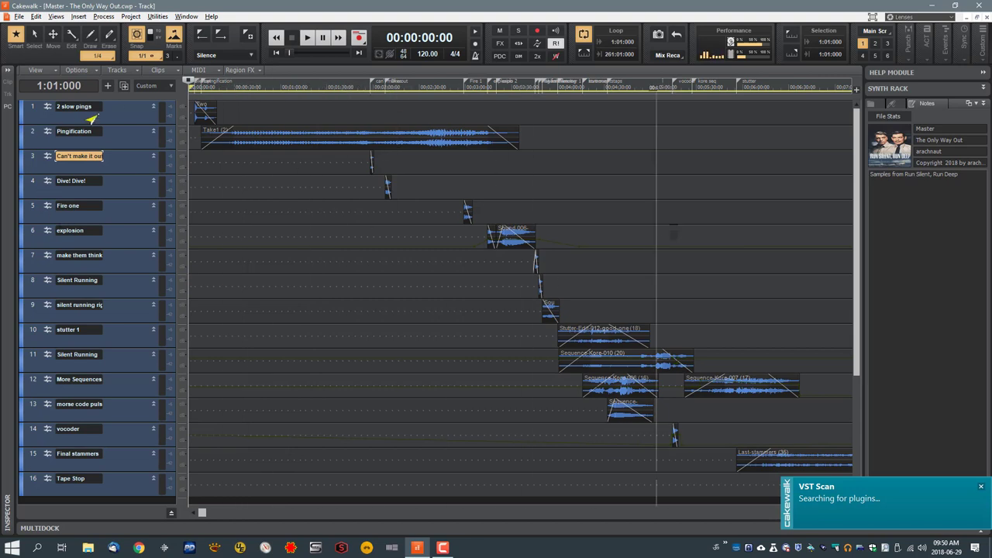
pyautogui.scroll(-6, 302, 190)
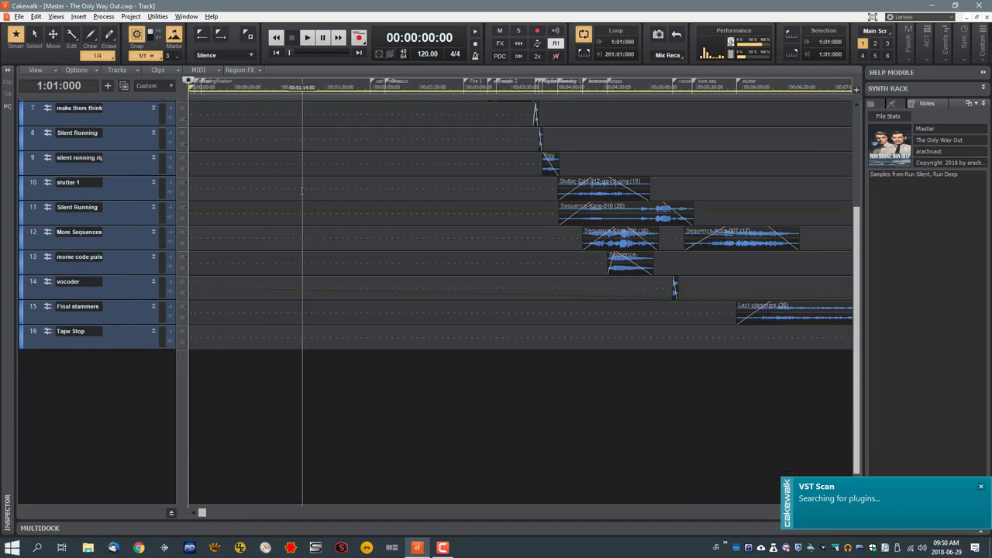
pyautogui.scroll(6, 302, 190)
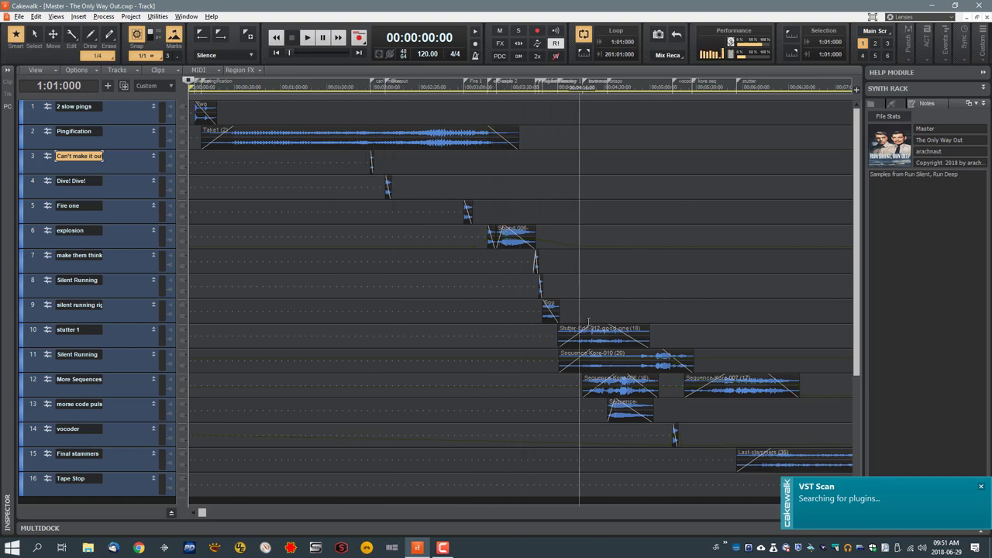
pyautogui.scroll(-3, 641, 372)
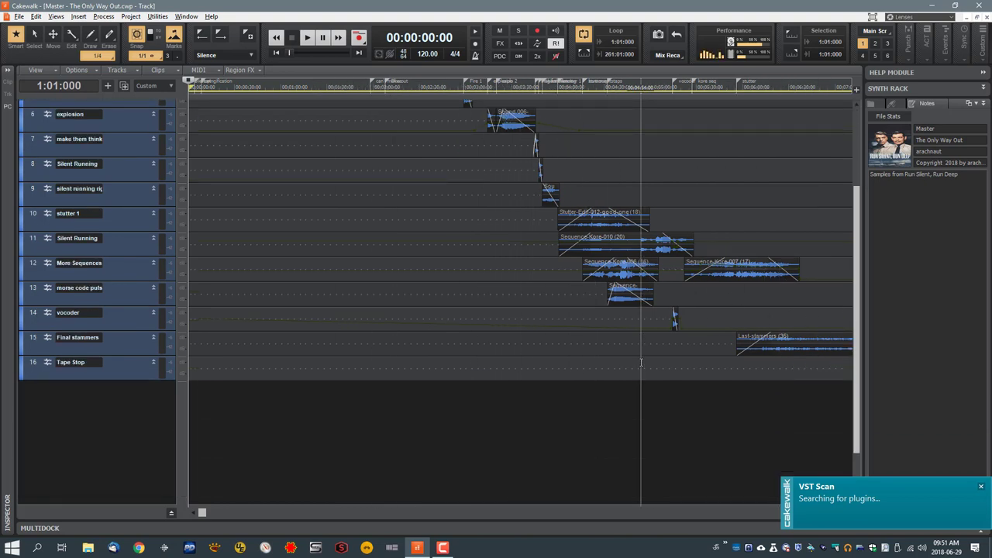
# Step: Show the end of the timeline with the Final stammers and Tape Stop clips, and close the Cakewalk window
pyautogui.moveTo(200, 512); pyautogui.dragTo(325, 512)
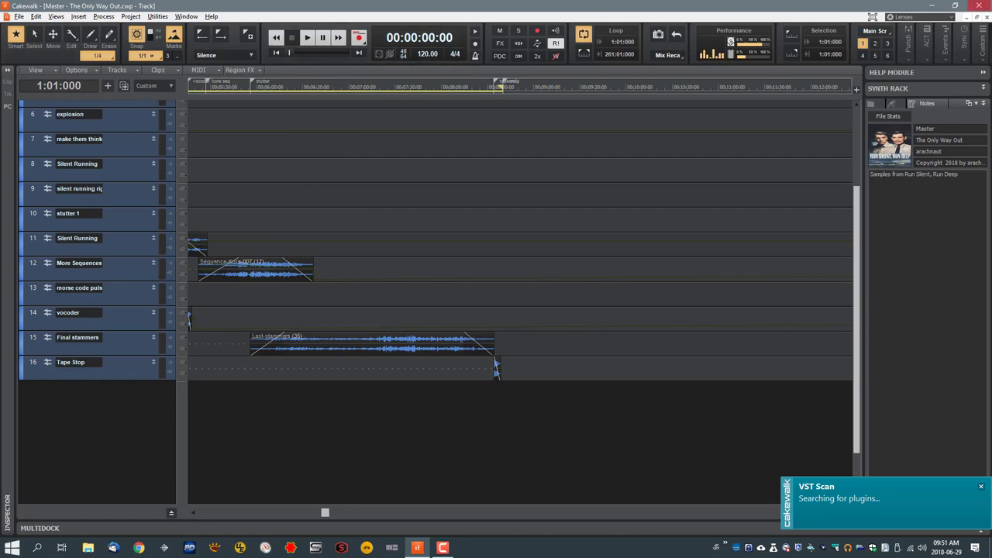
pyautogui.click(954, 6)
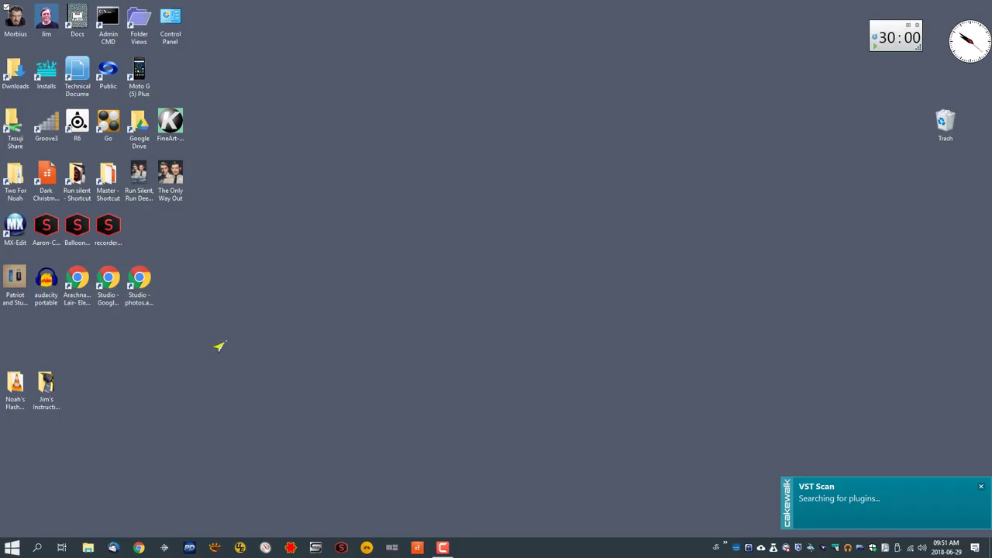